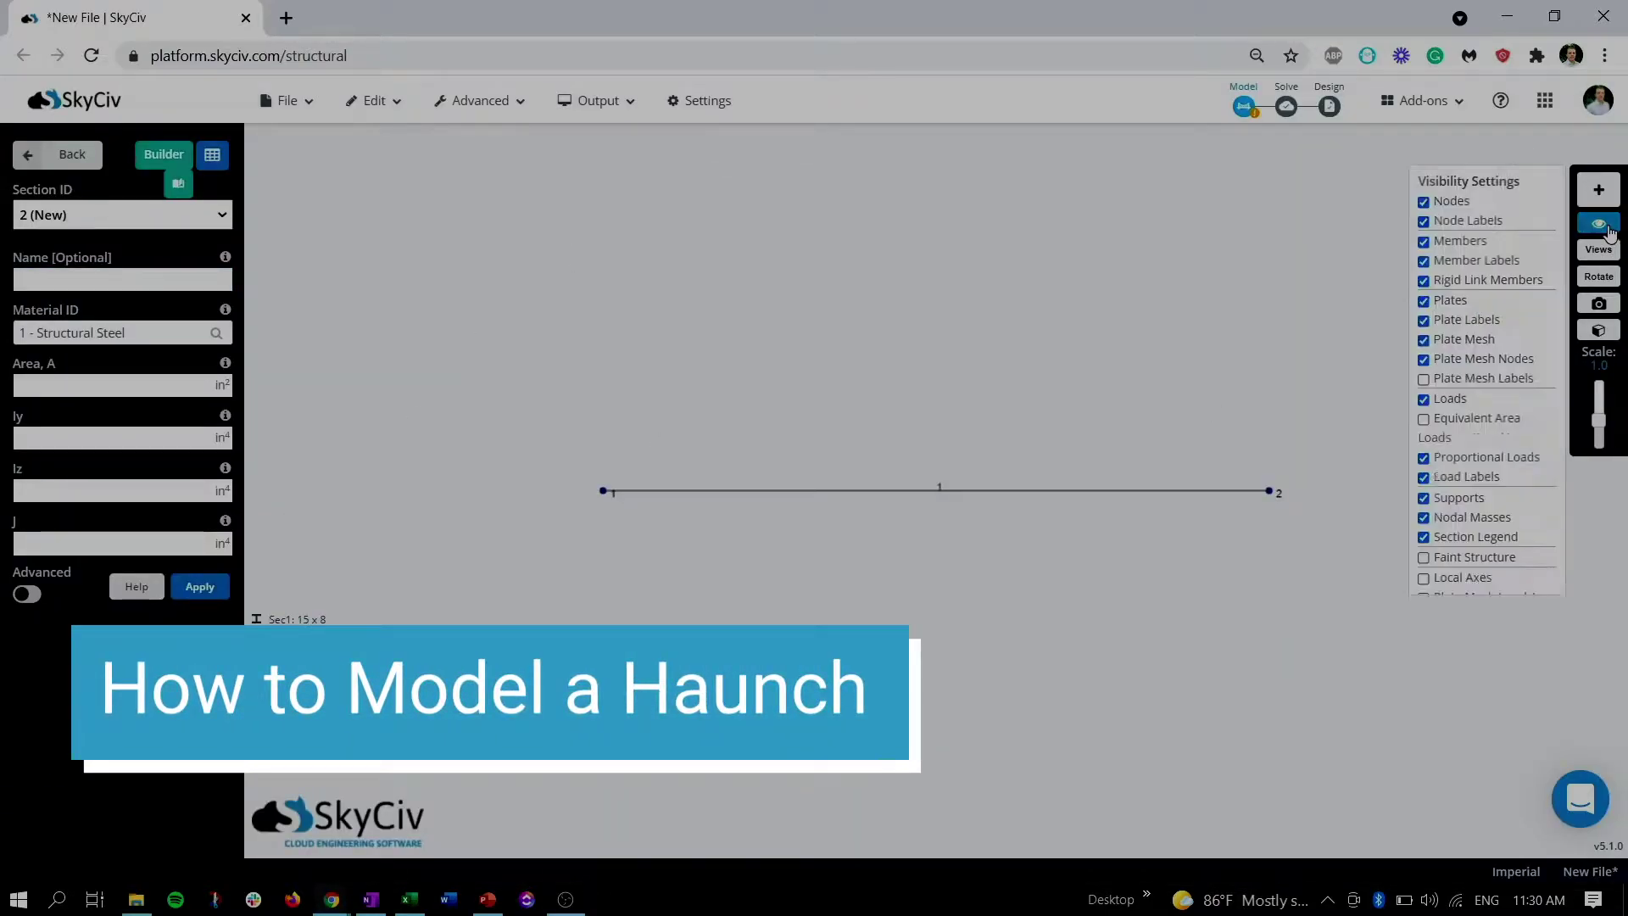
- Show member 1 rendered in 3D and rotate the view to see the 8 ft beam
click(1468, 647)
drag(898, 527, 771, 378)
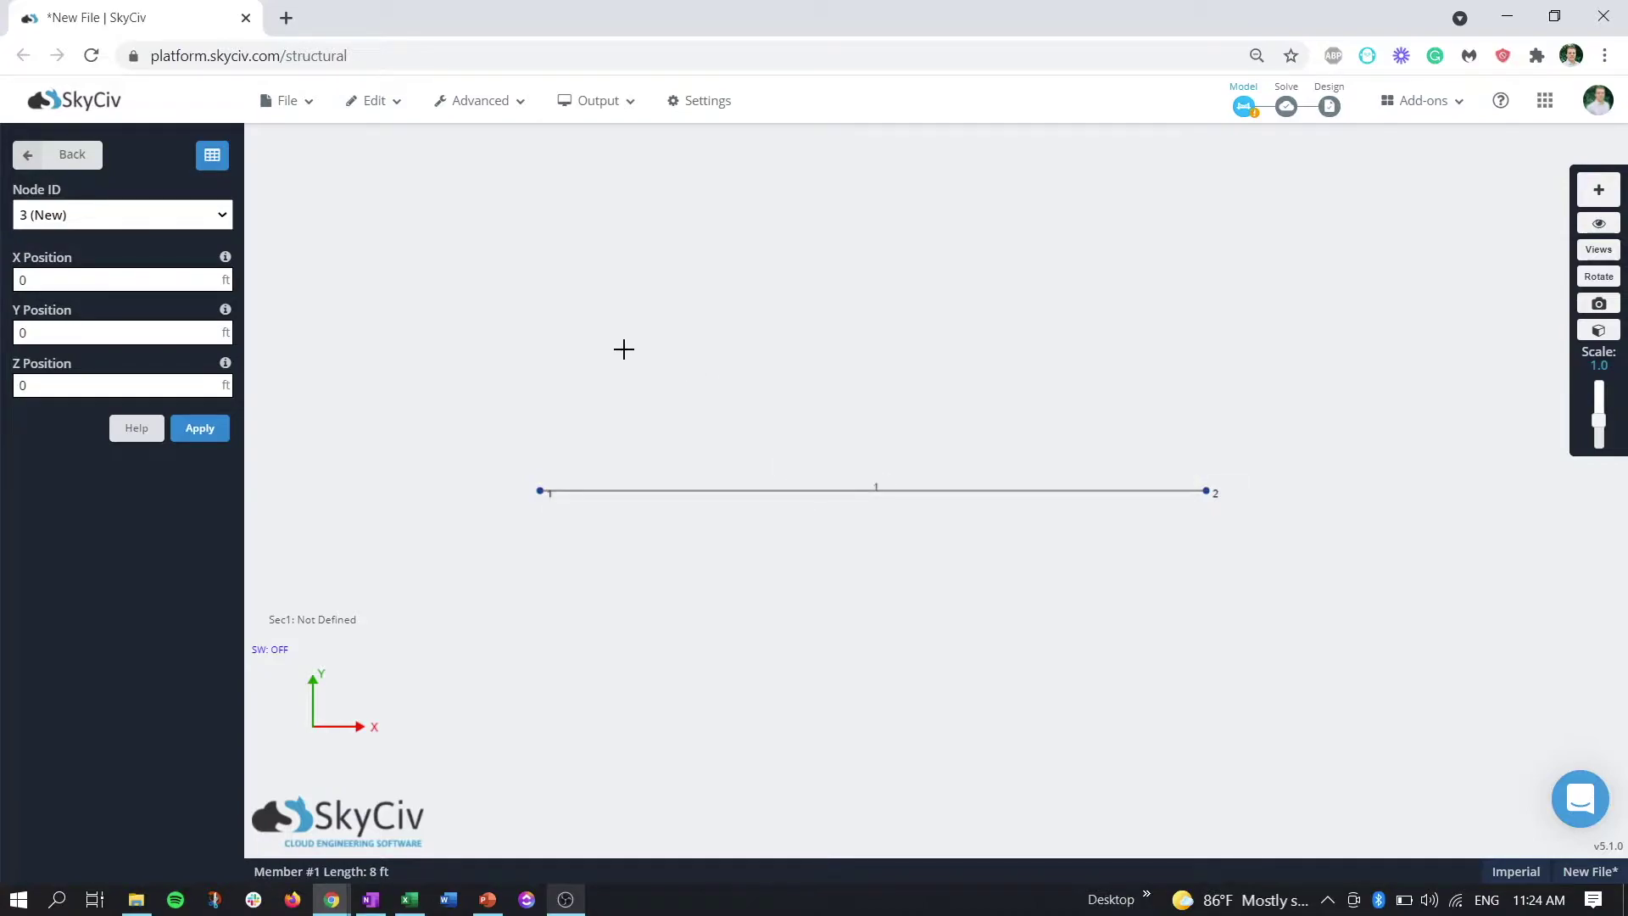
- Go back to the model menu, open Sections, and launch the Section Builder for Section 1
click(38, 153)
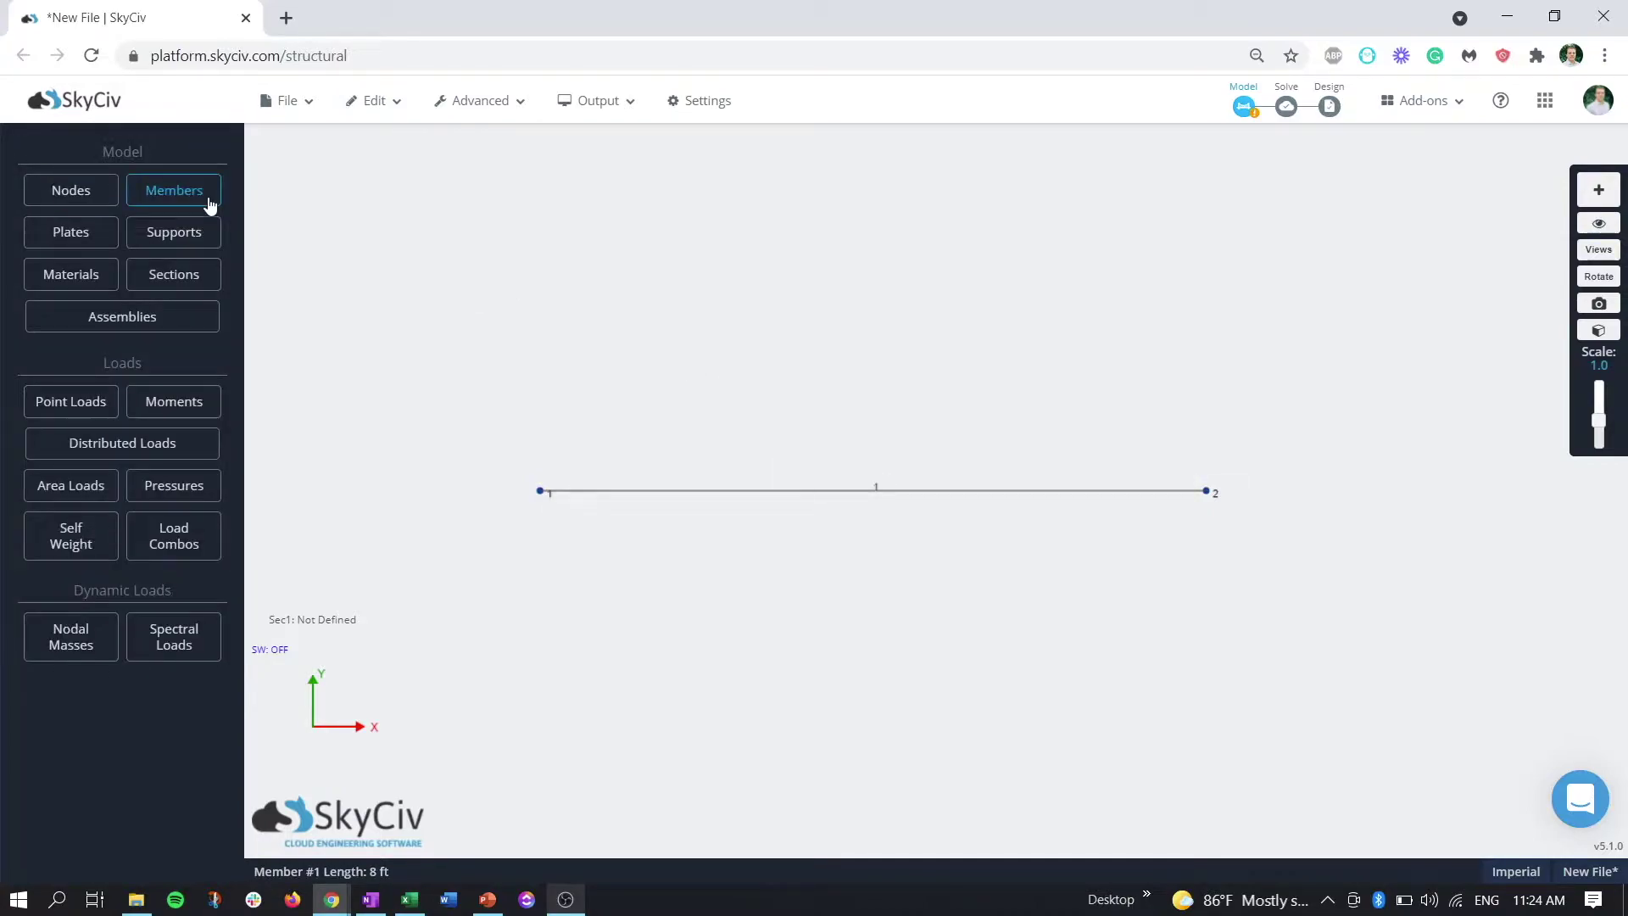
click(187, 283)
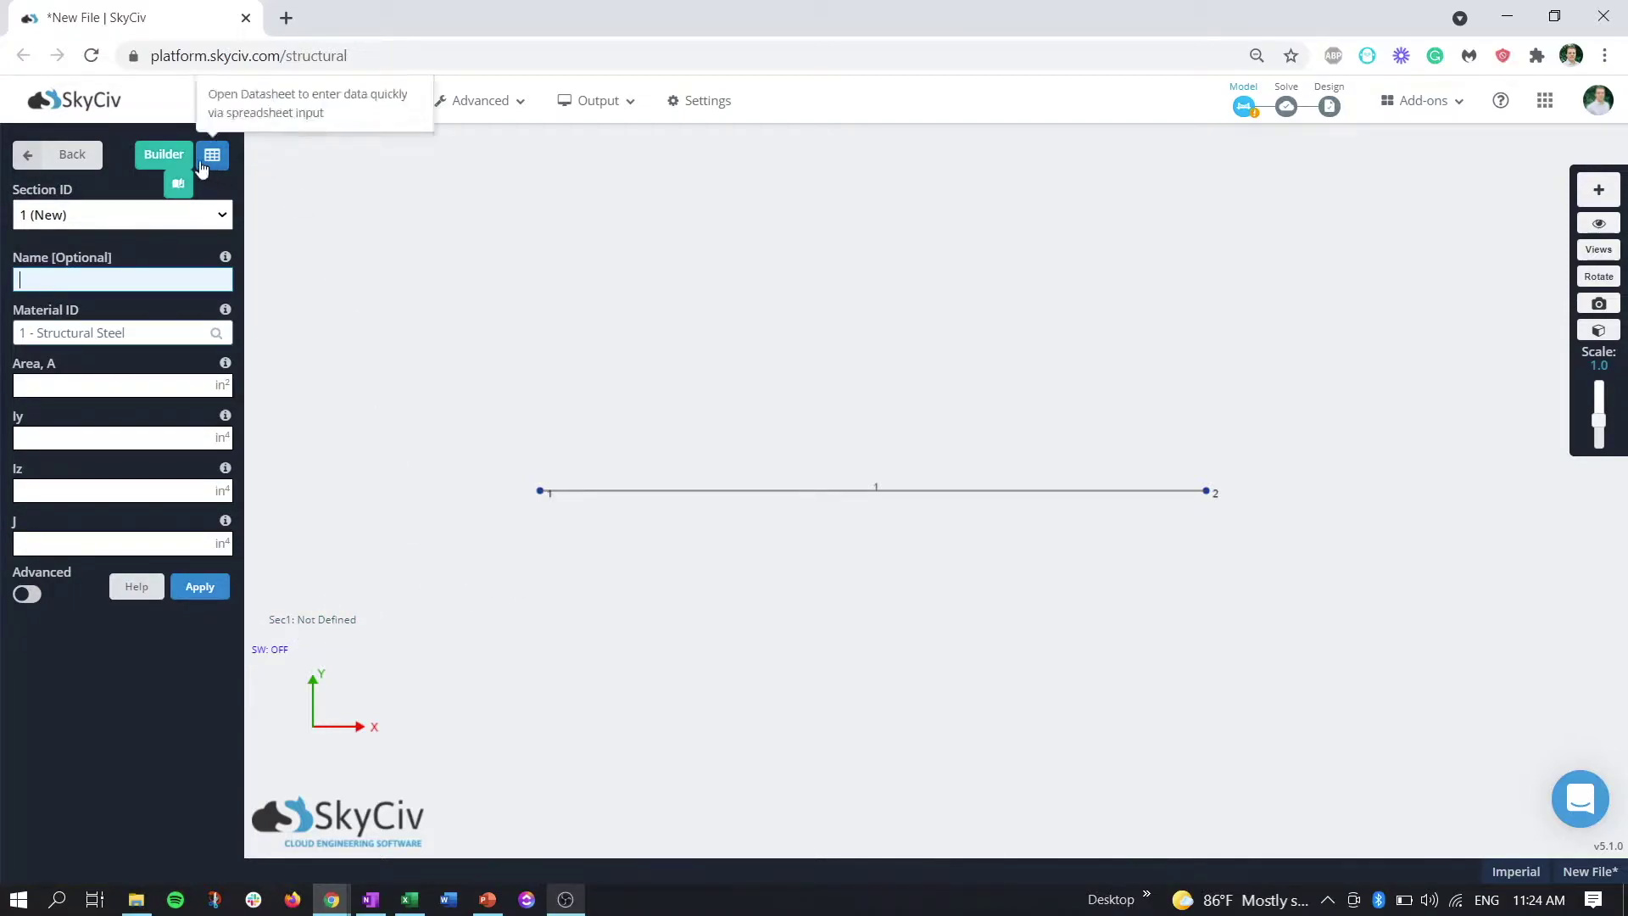
click(166, 156)
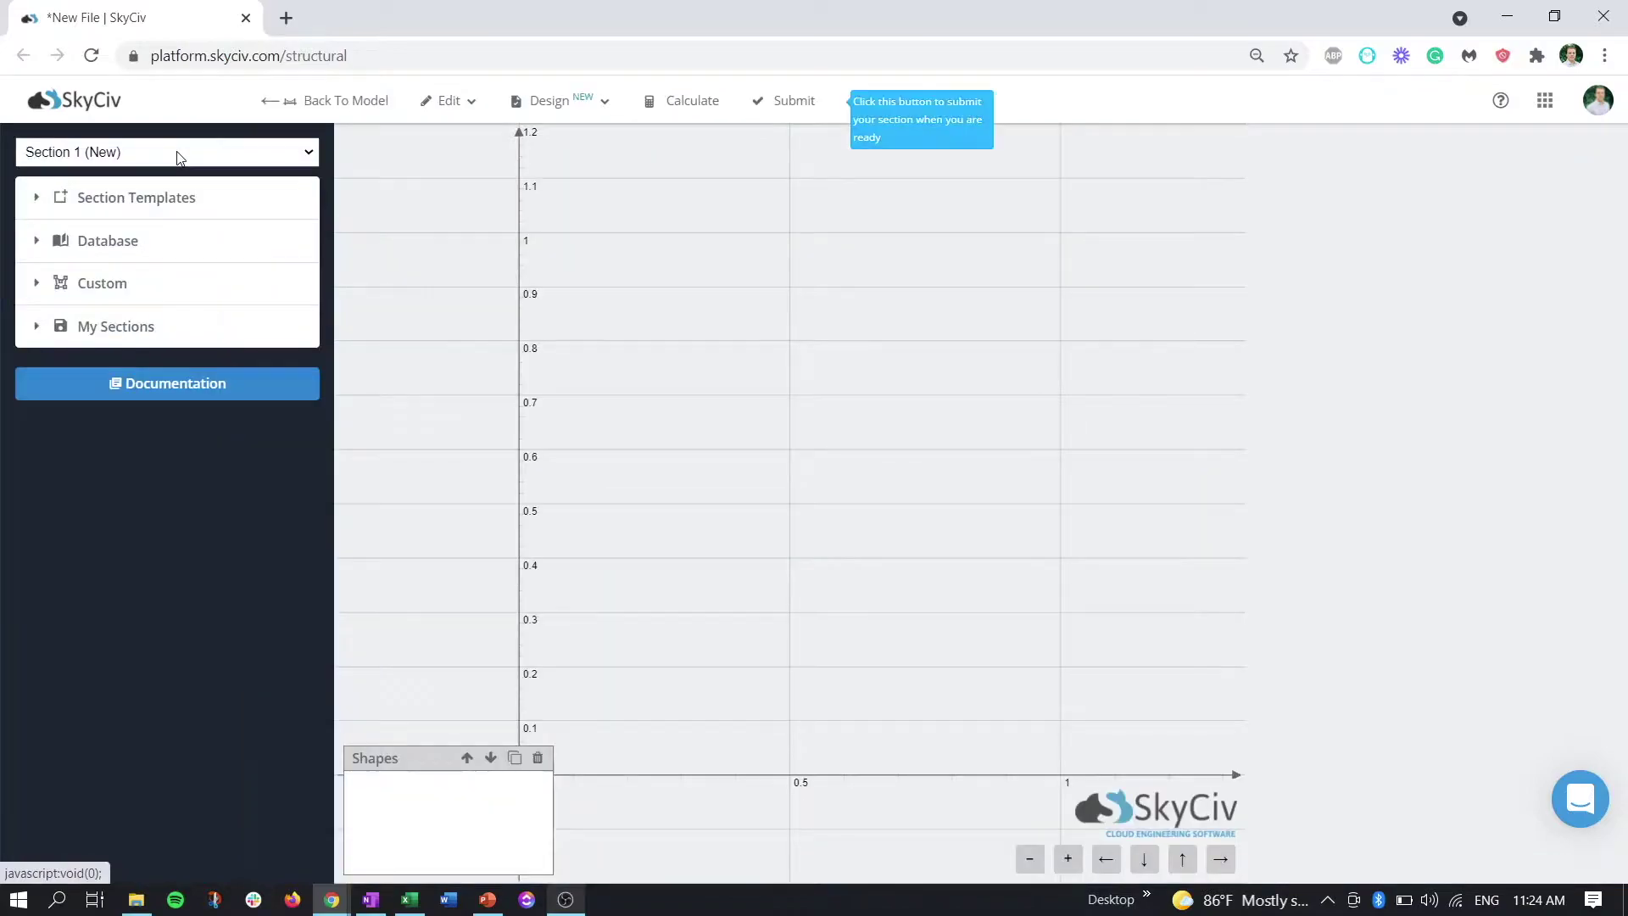
- Load the W10x45 from the American AISC W-shapes database onto the Section 1 canvas
click(138, 216)
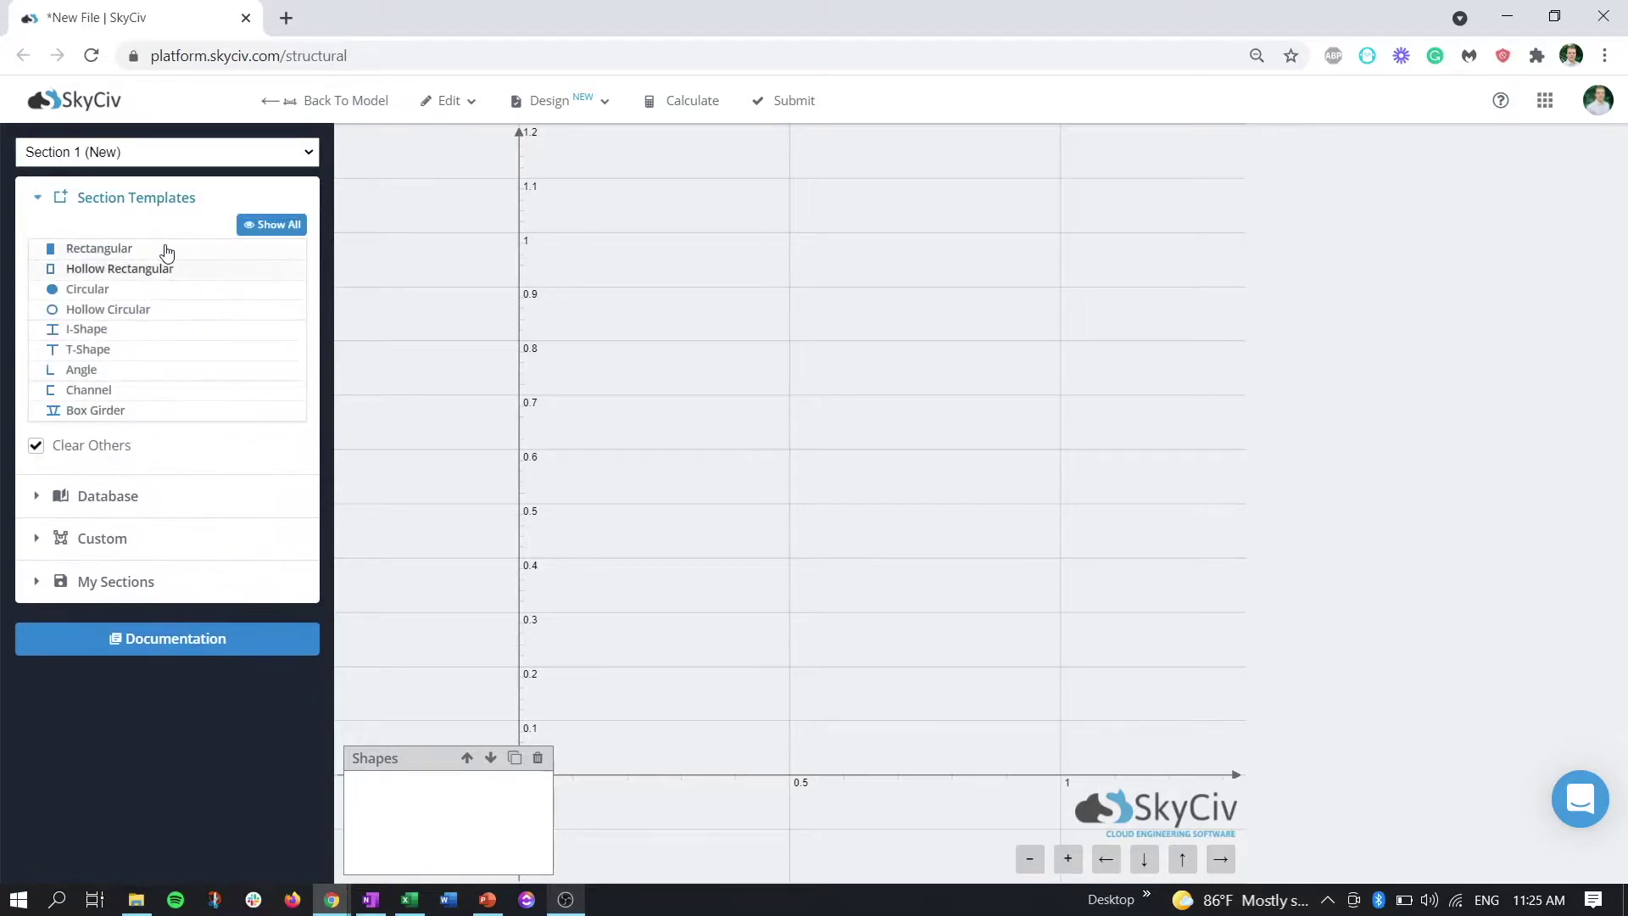
click(139, 268)
click(109, 239)
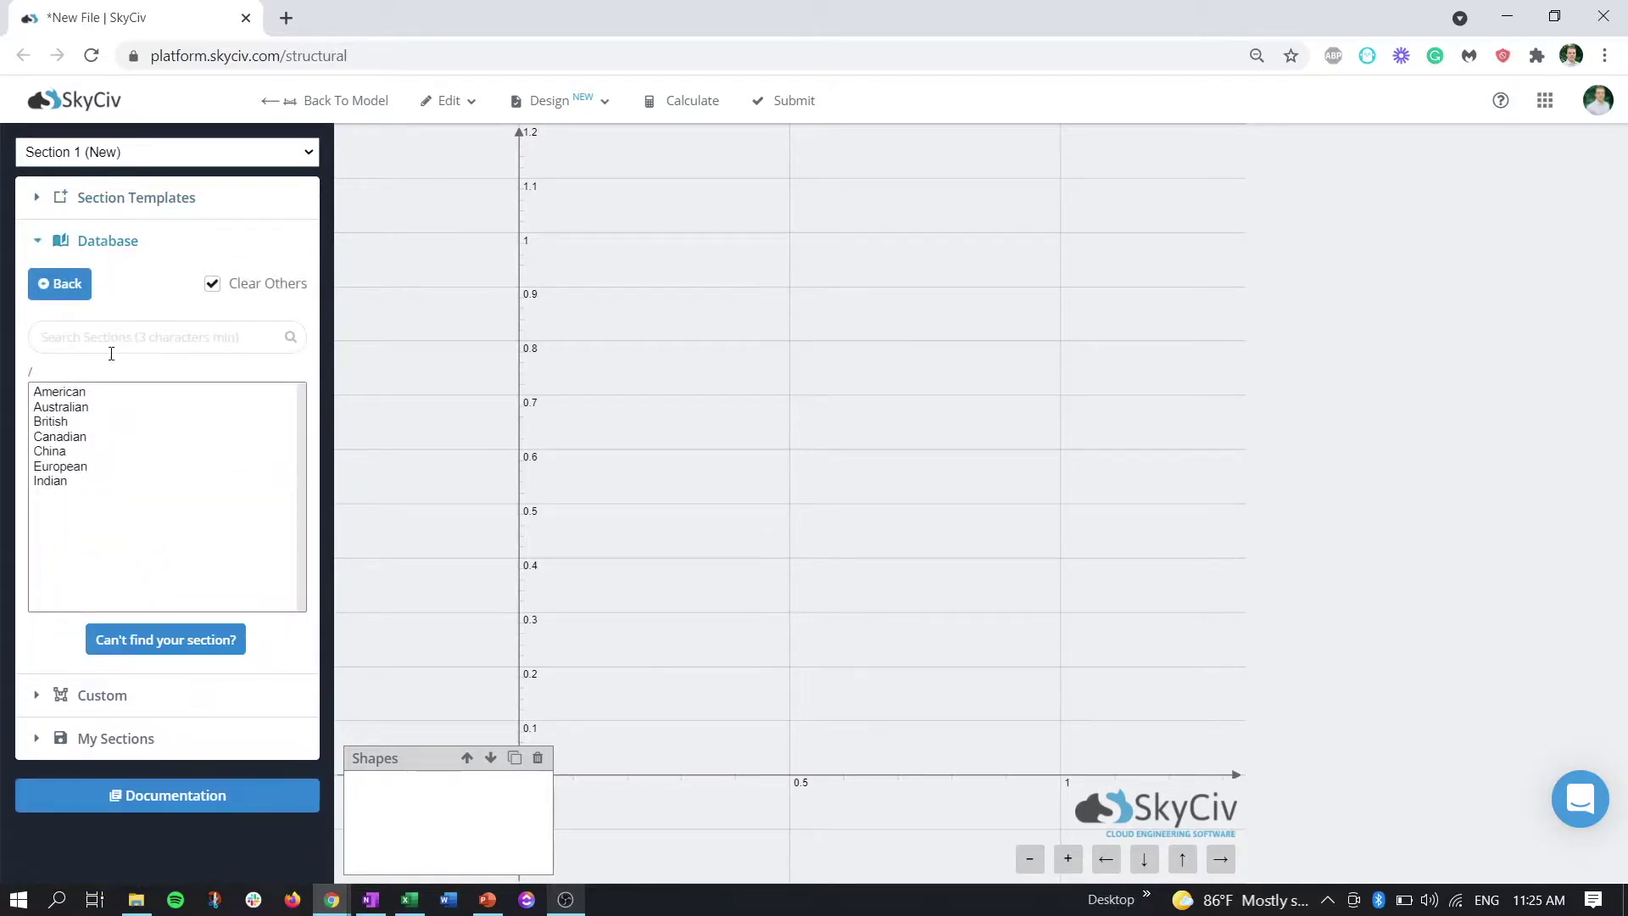
click(71, 392)
click(50, 392)
scroll(95, 501, down, 3)
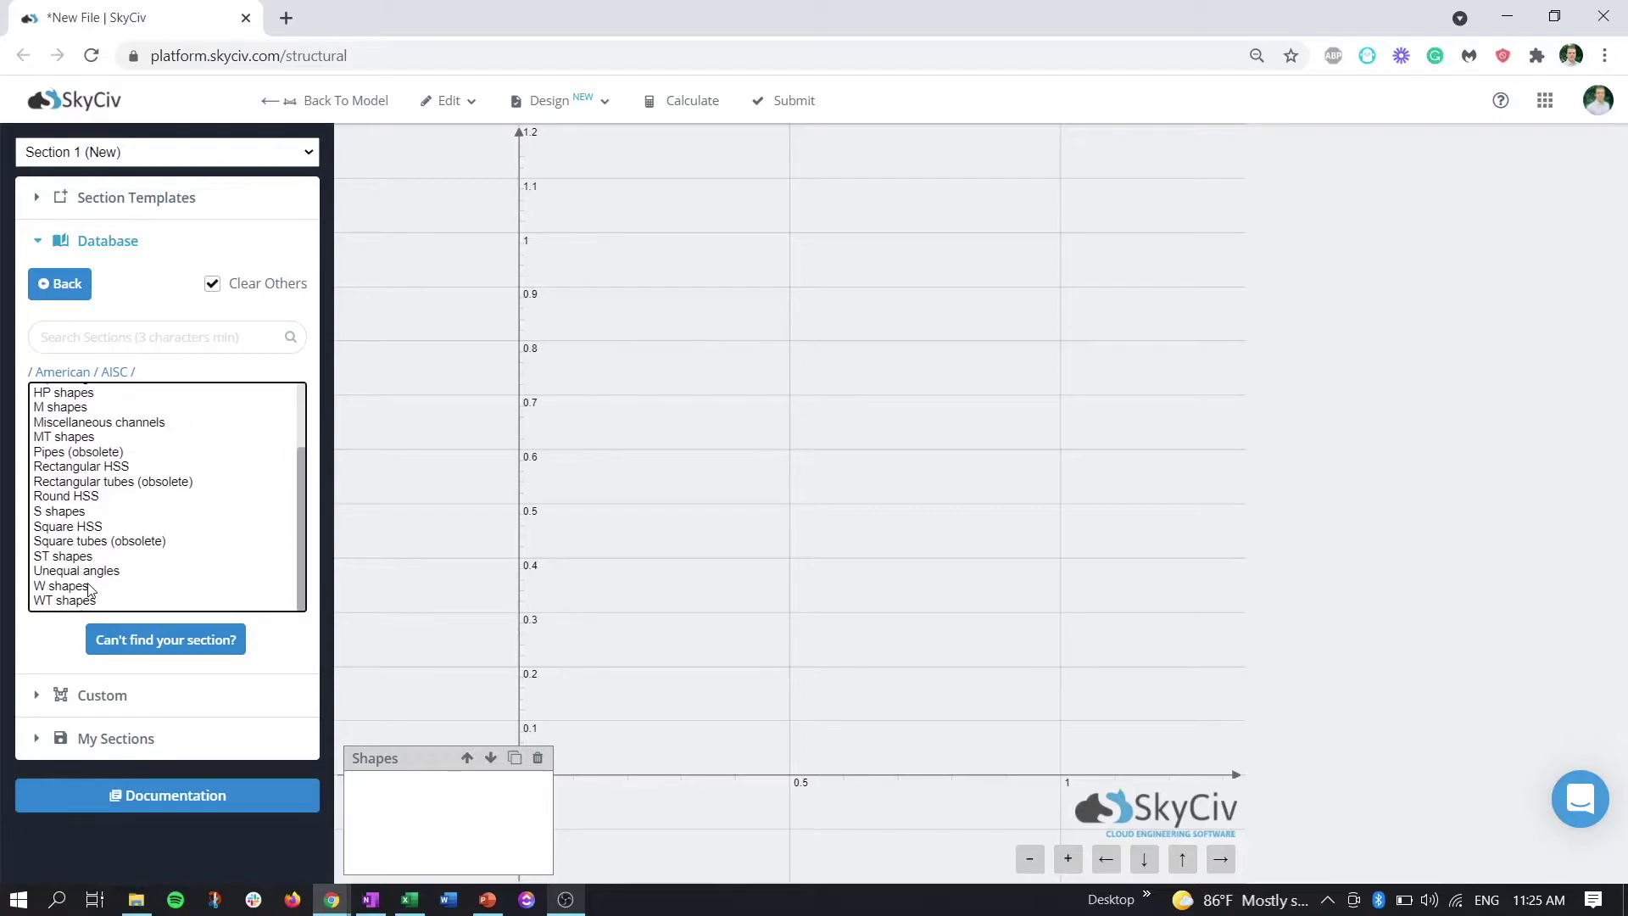
click(82, 586)
scroll(108, 479, down, 6)
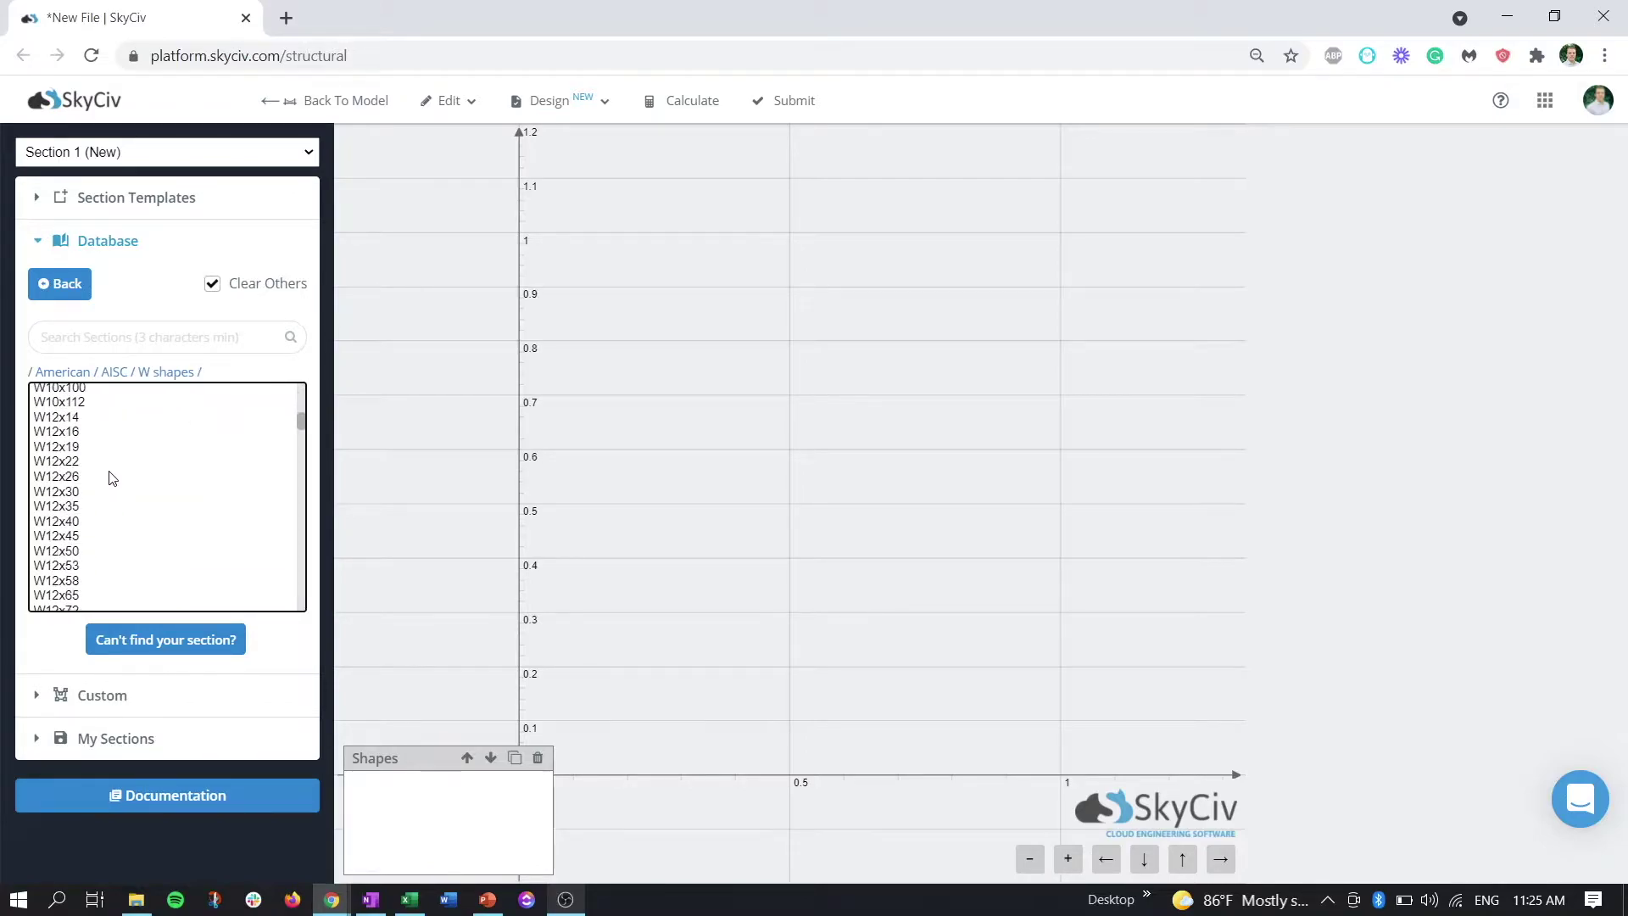
scroll(108, 477, up, 3)
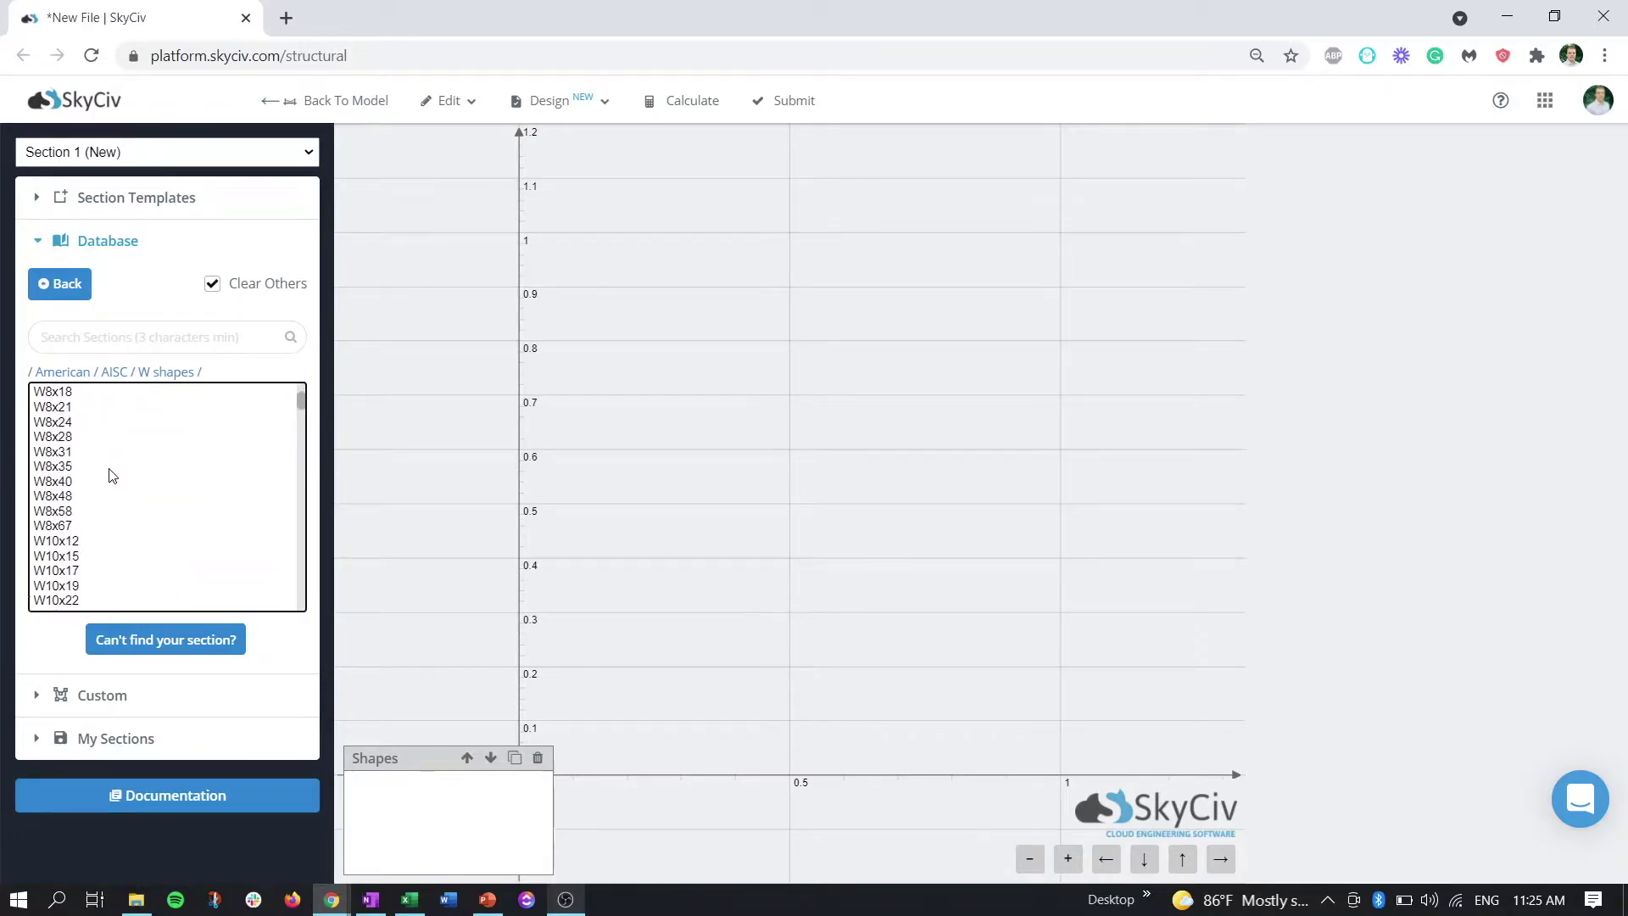
click(89, 498)
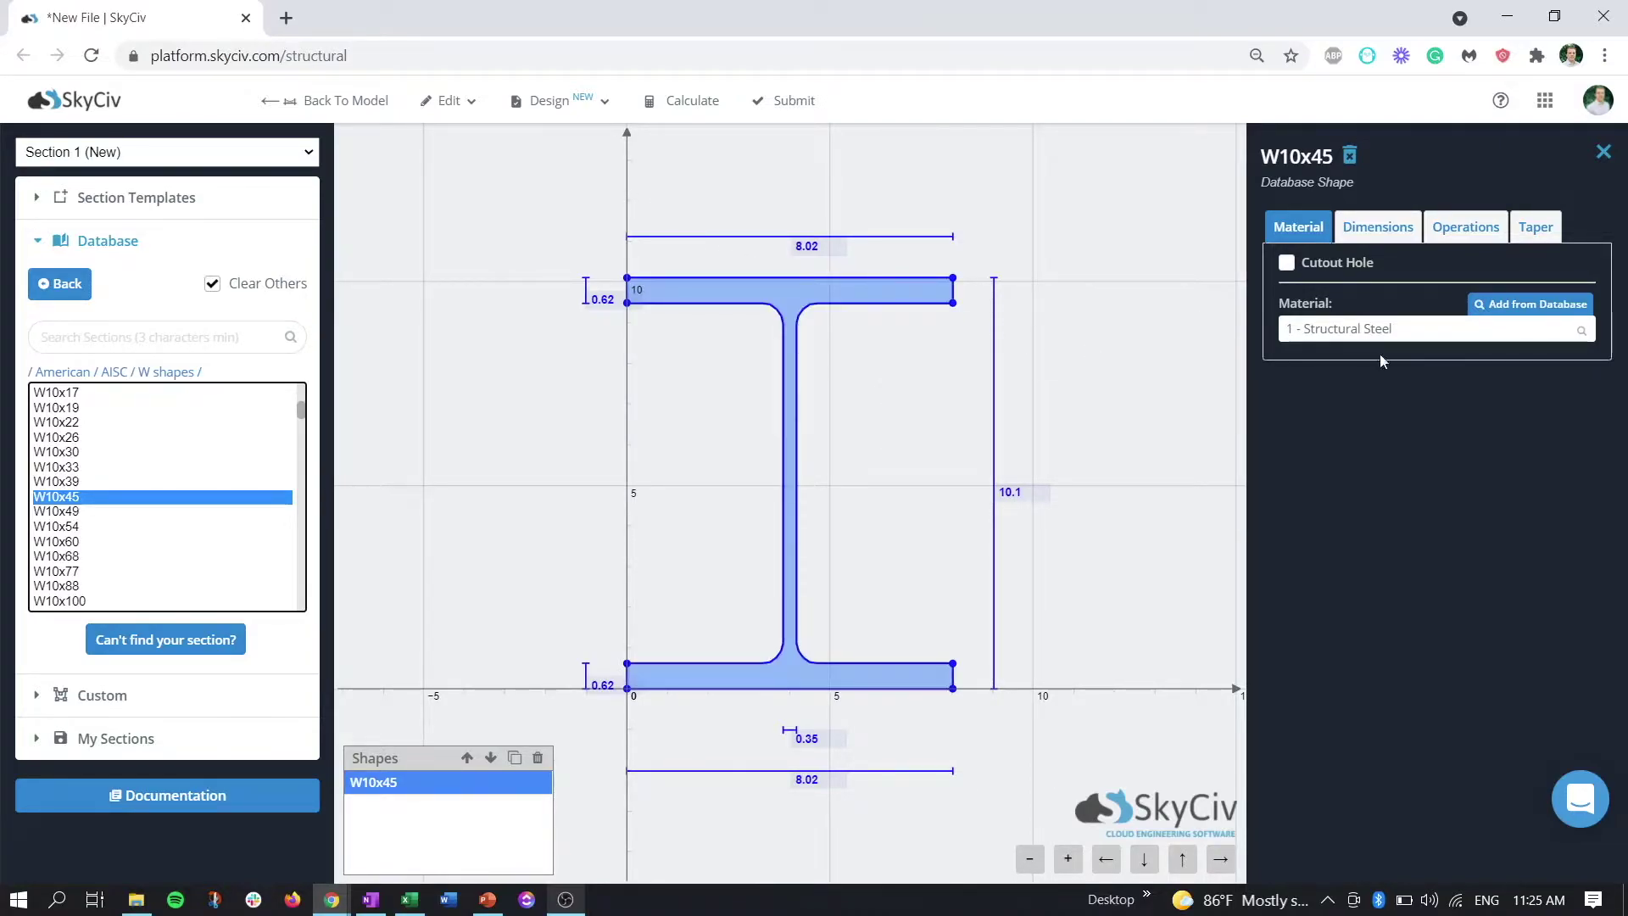
- Make the W10x45 Non-Prismatic in its Taper settings and switch off Clear Others
click(1535, 227)
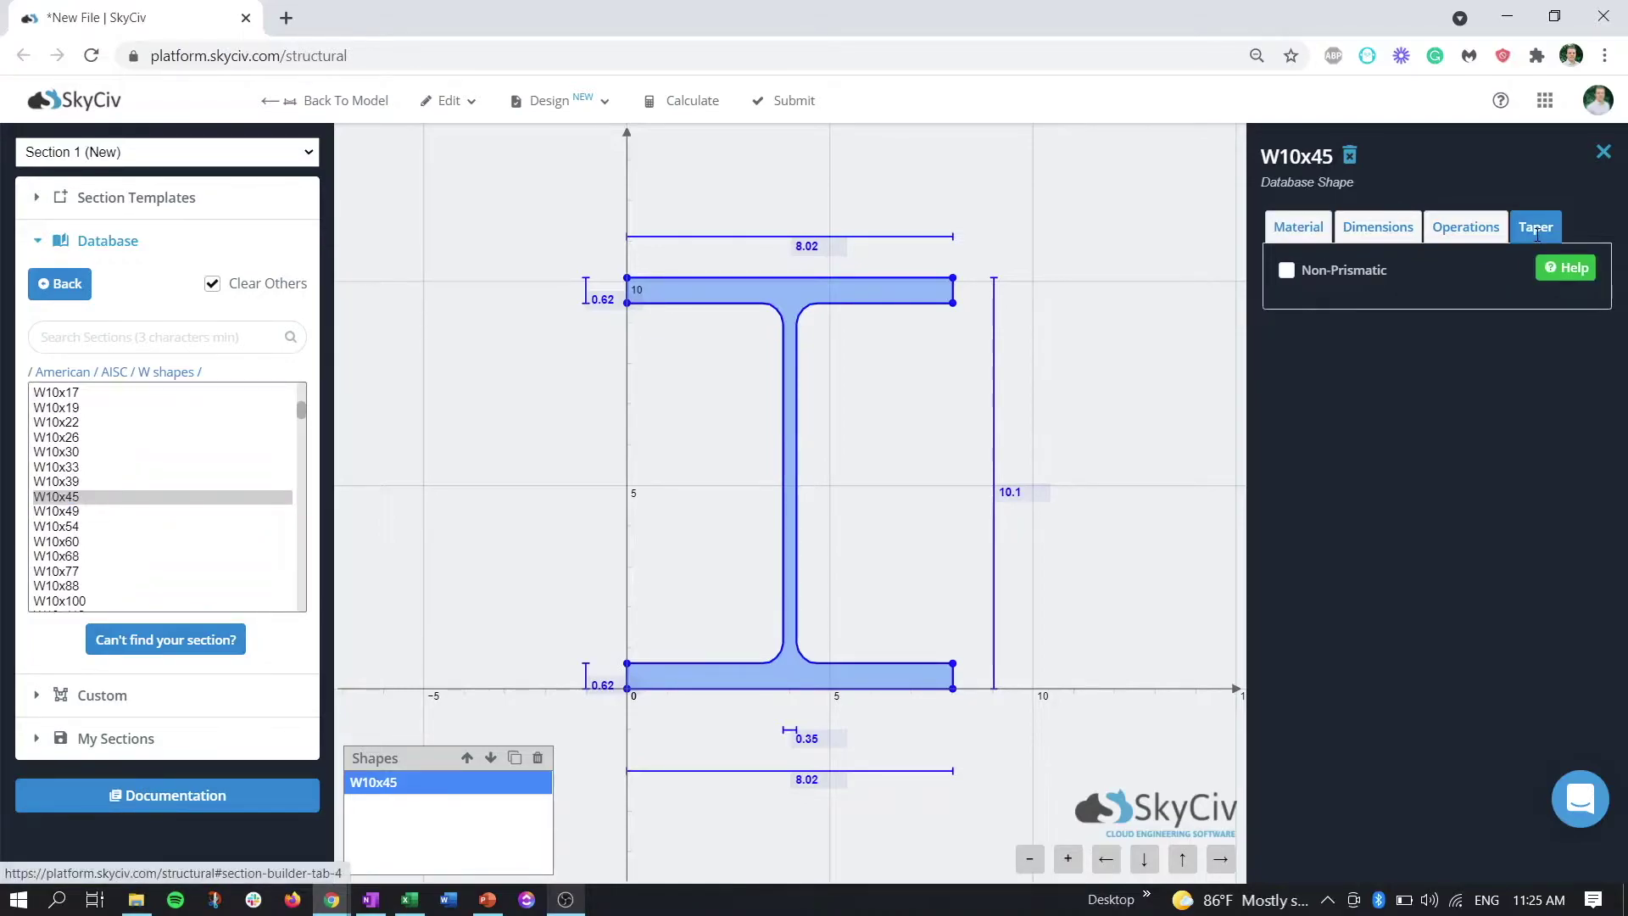
click(1359, 274)
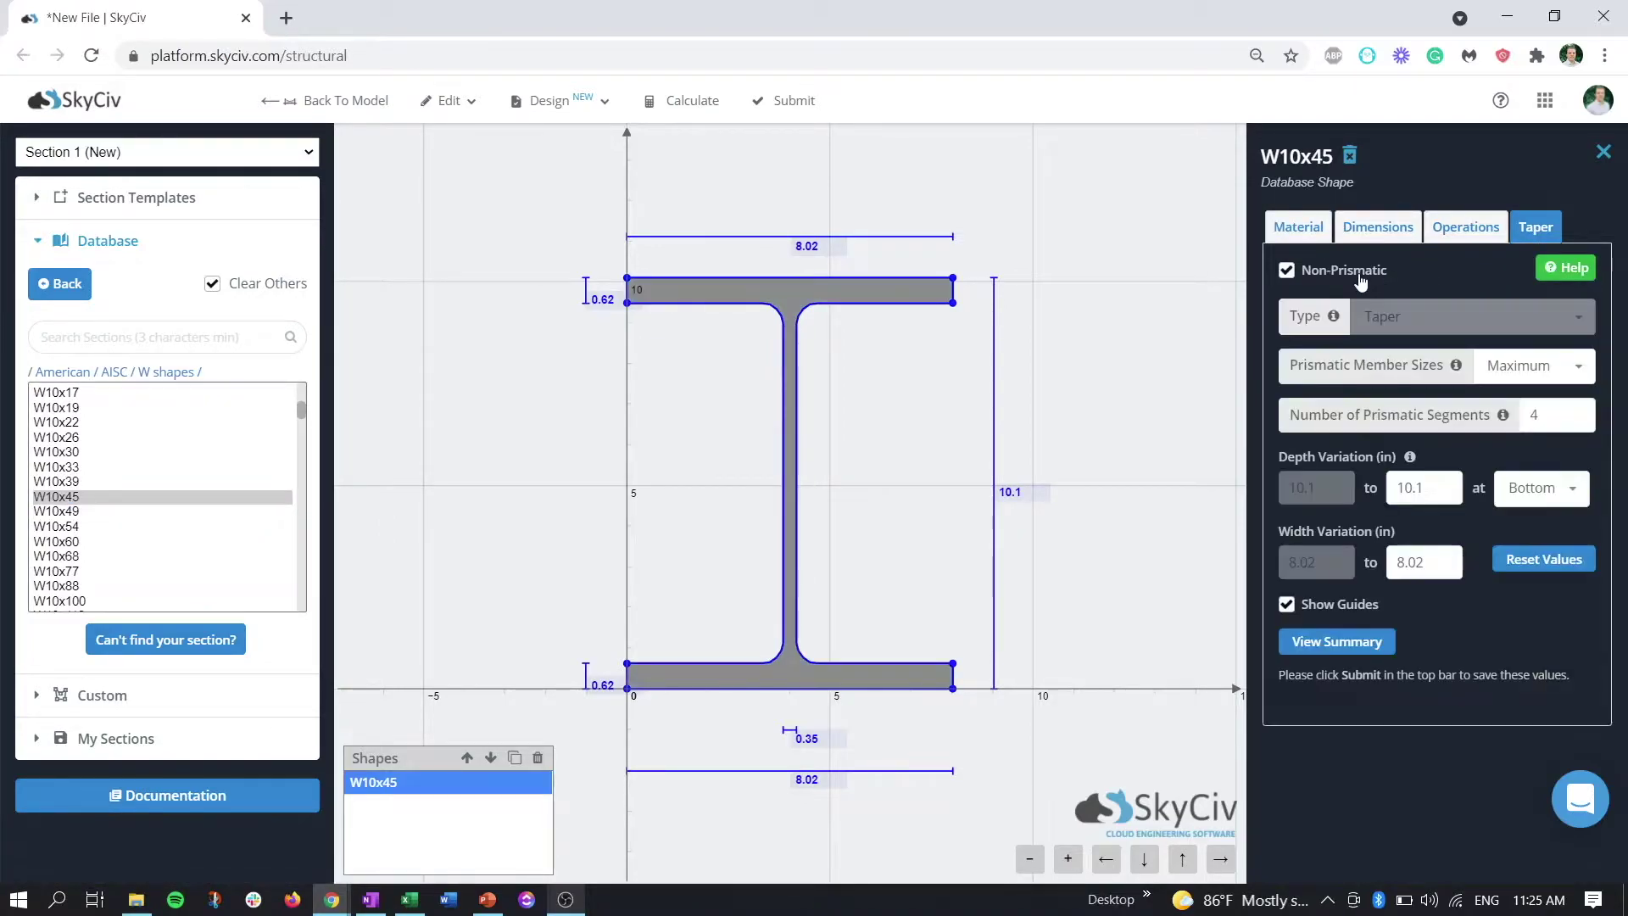
double_click(1416, 312)
mouse_move(1334, 314)
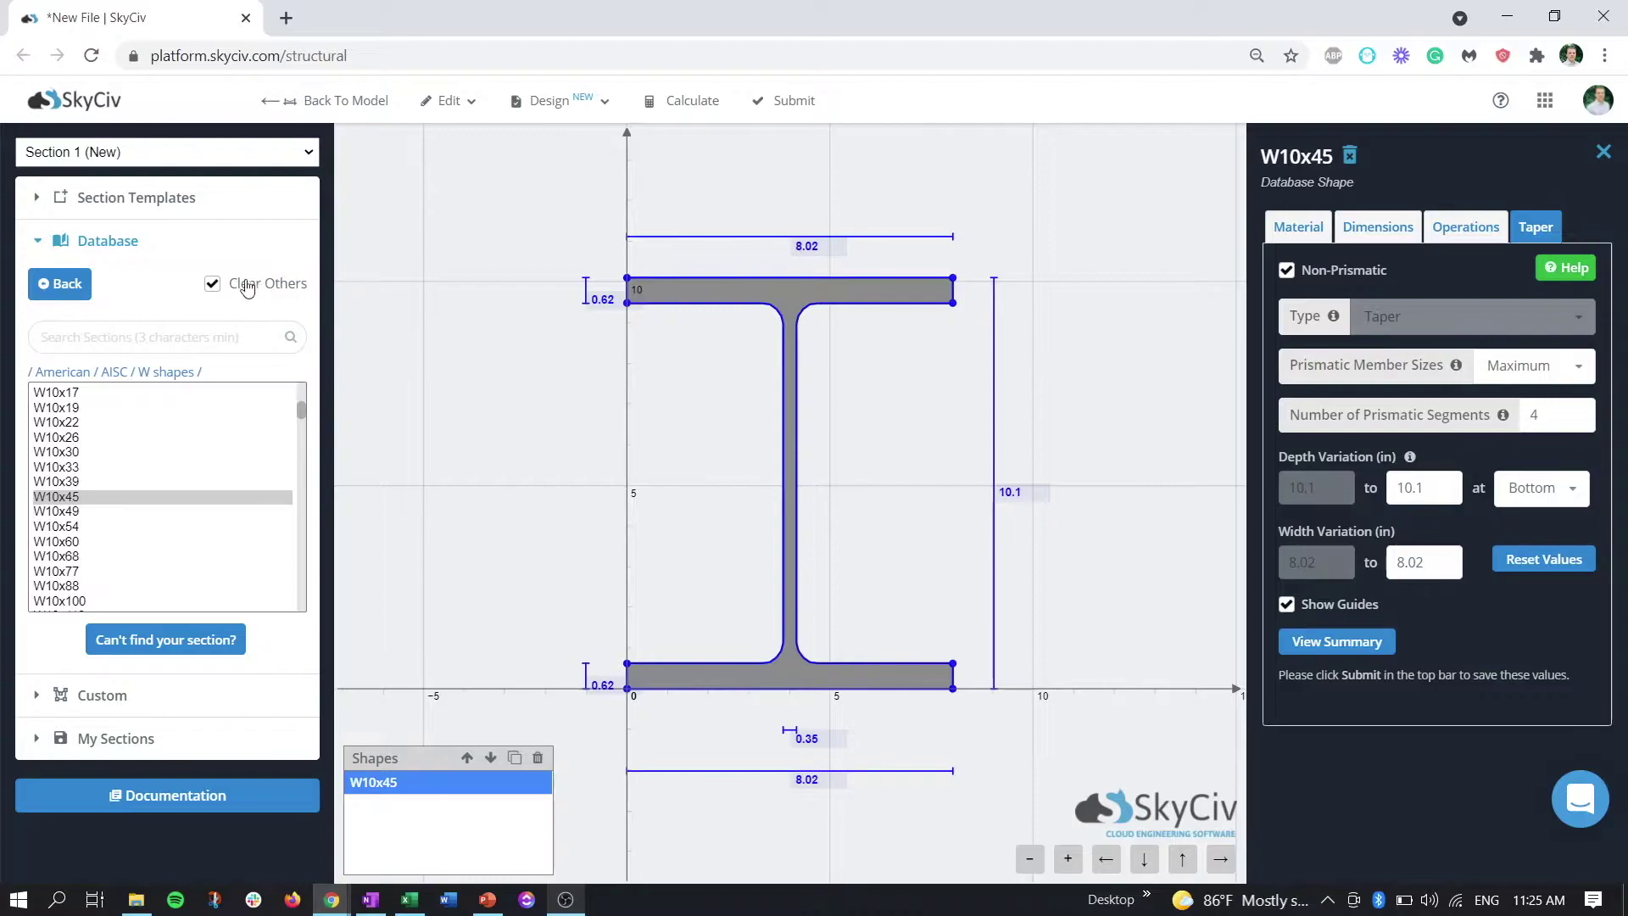
click(212, 283)
- Search 'wt5', add the WT5x16.5 tee, and bring up its taper settings
click(95, 337)
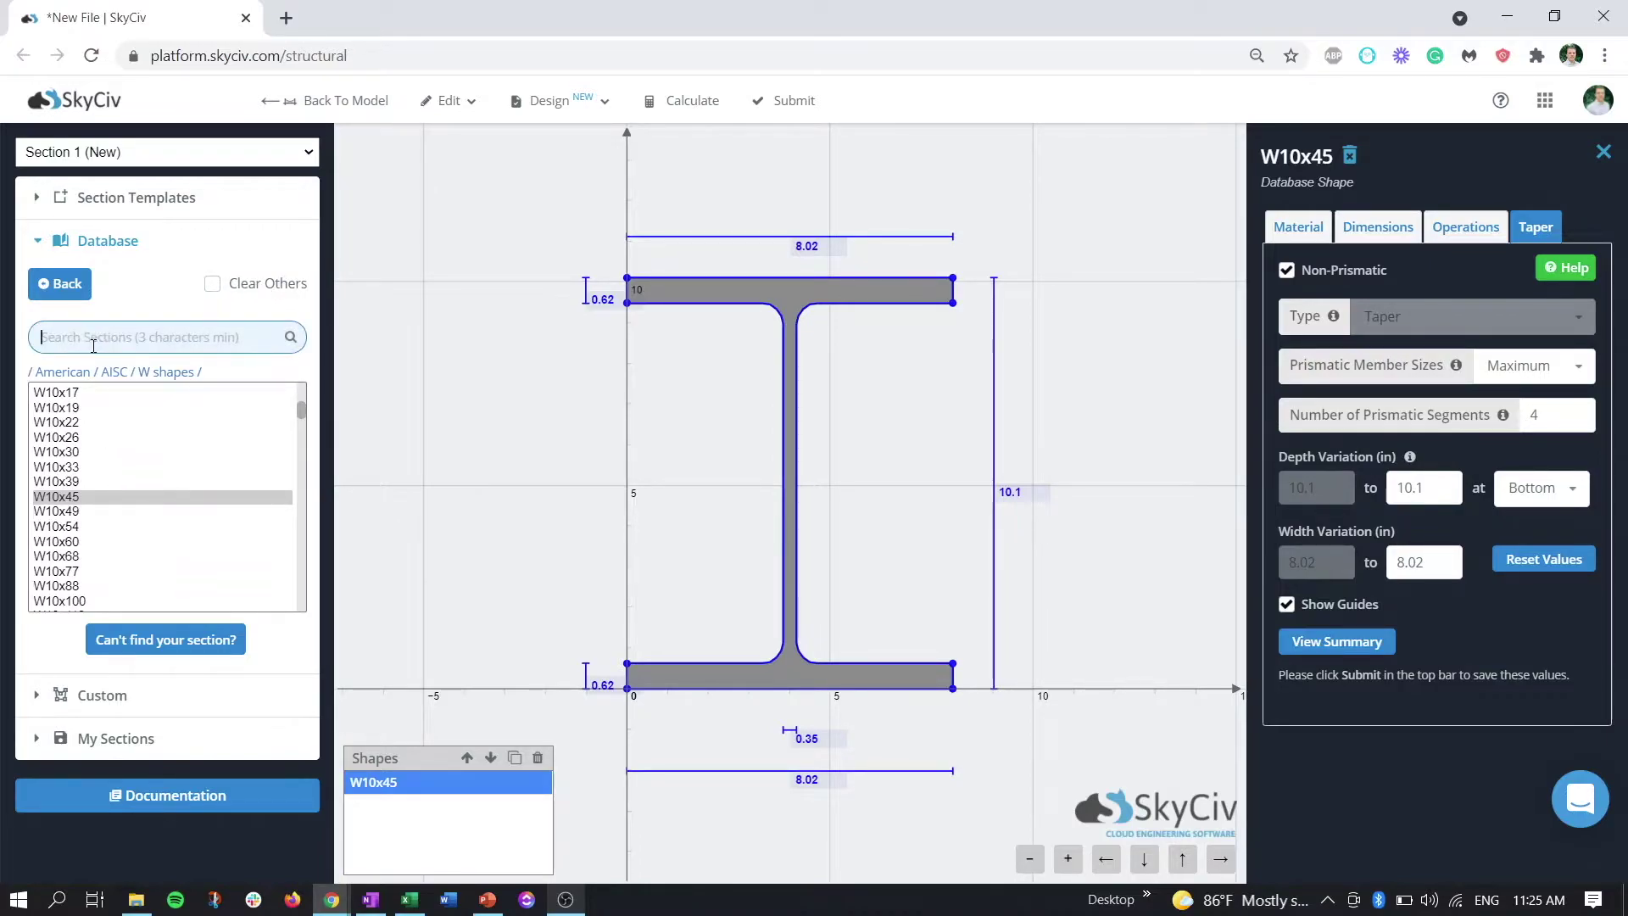
text(wt)
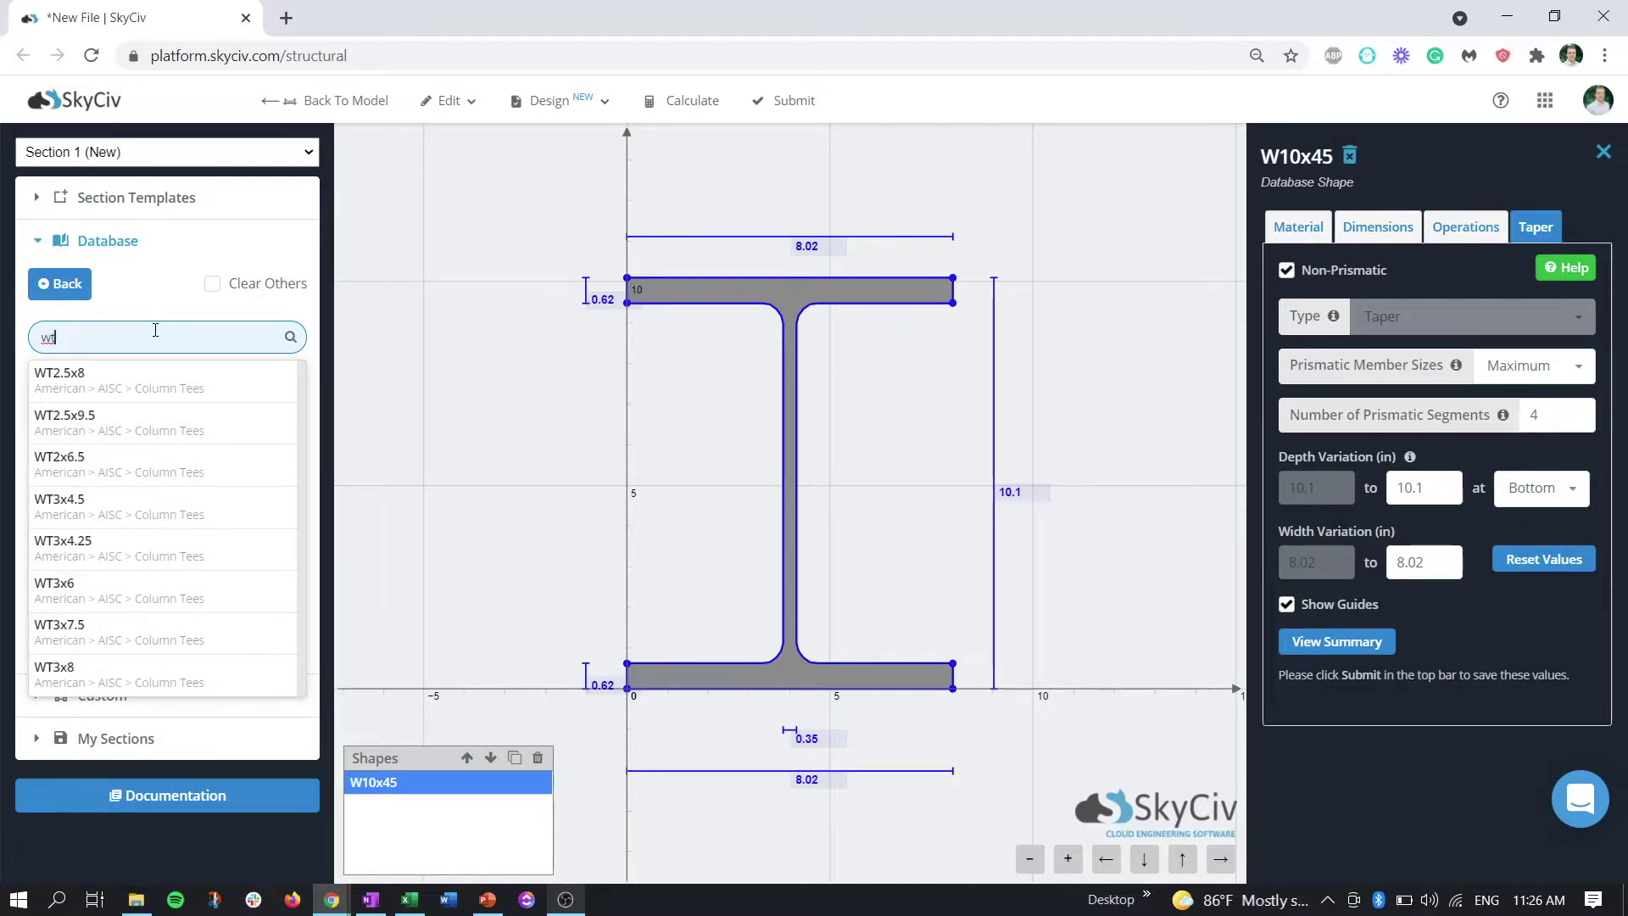
text(5)
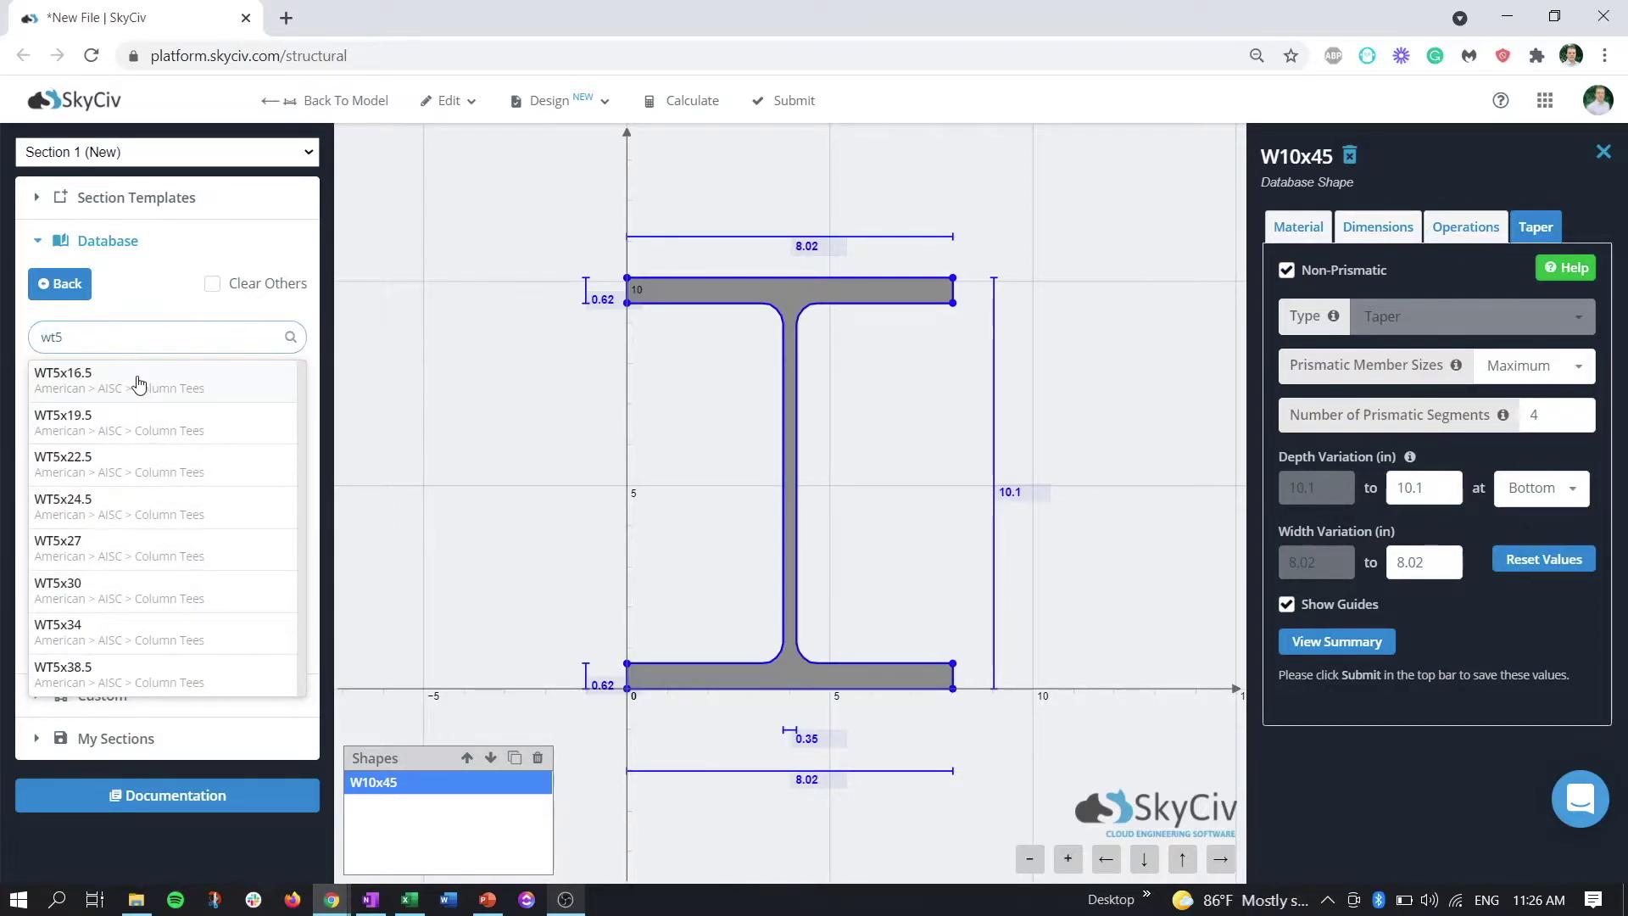
click(139, 382)
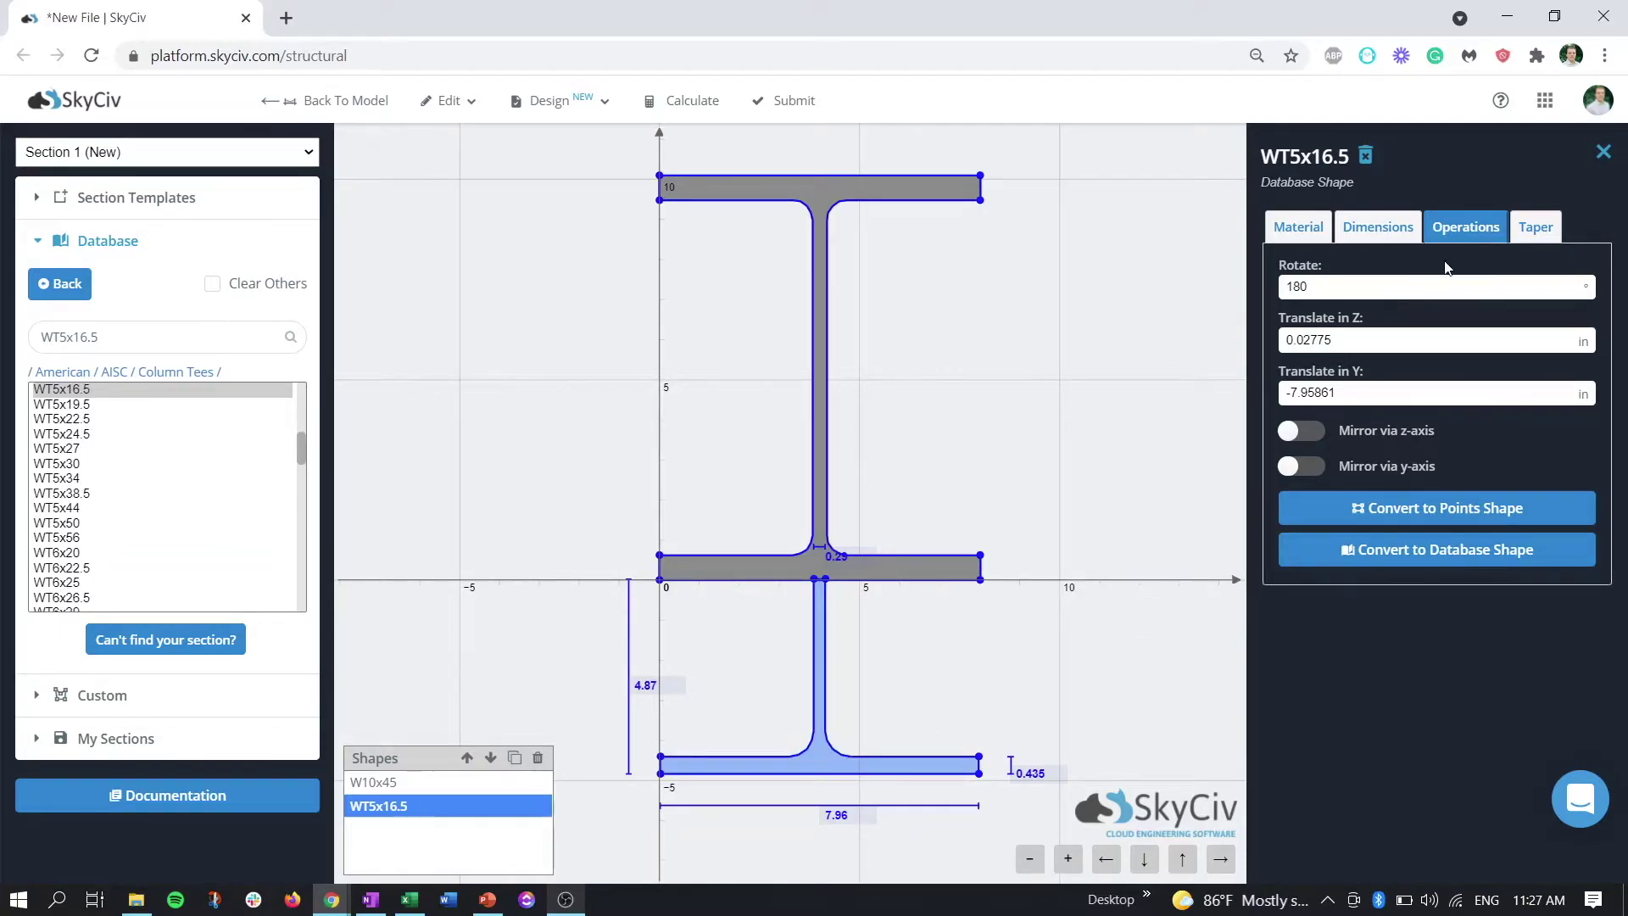
click(1545, 222)
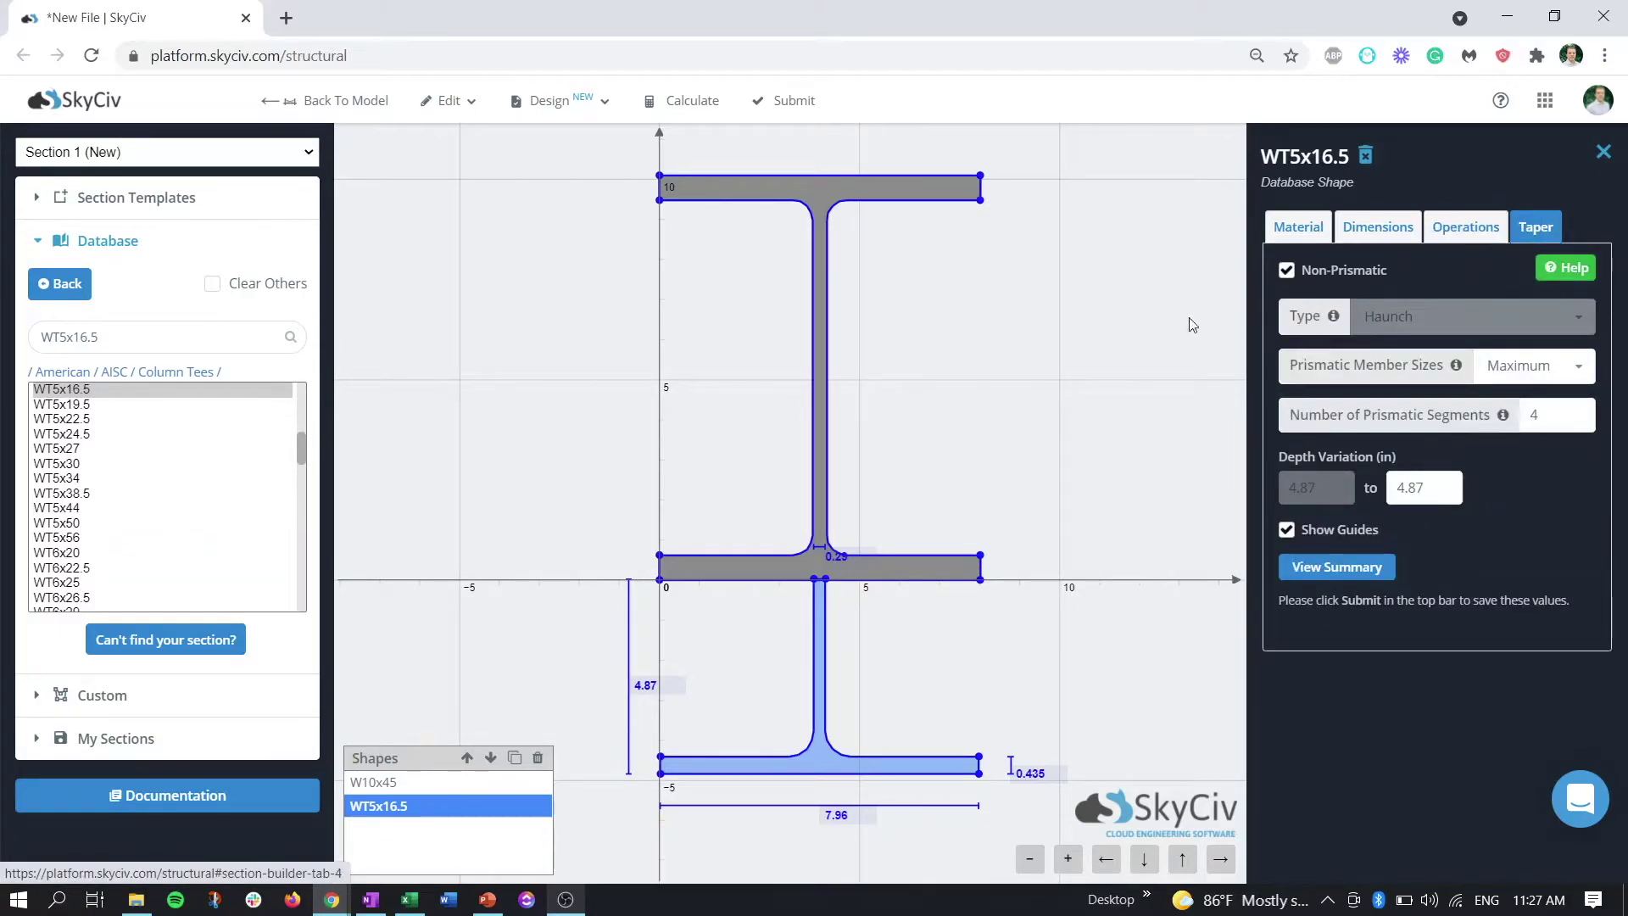
click(821, 398)
click(825, 632)
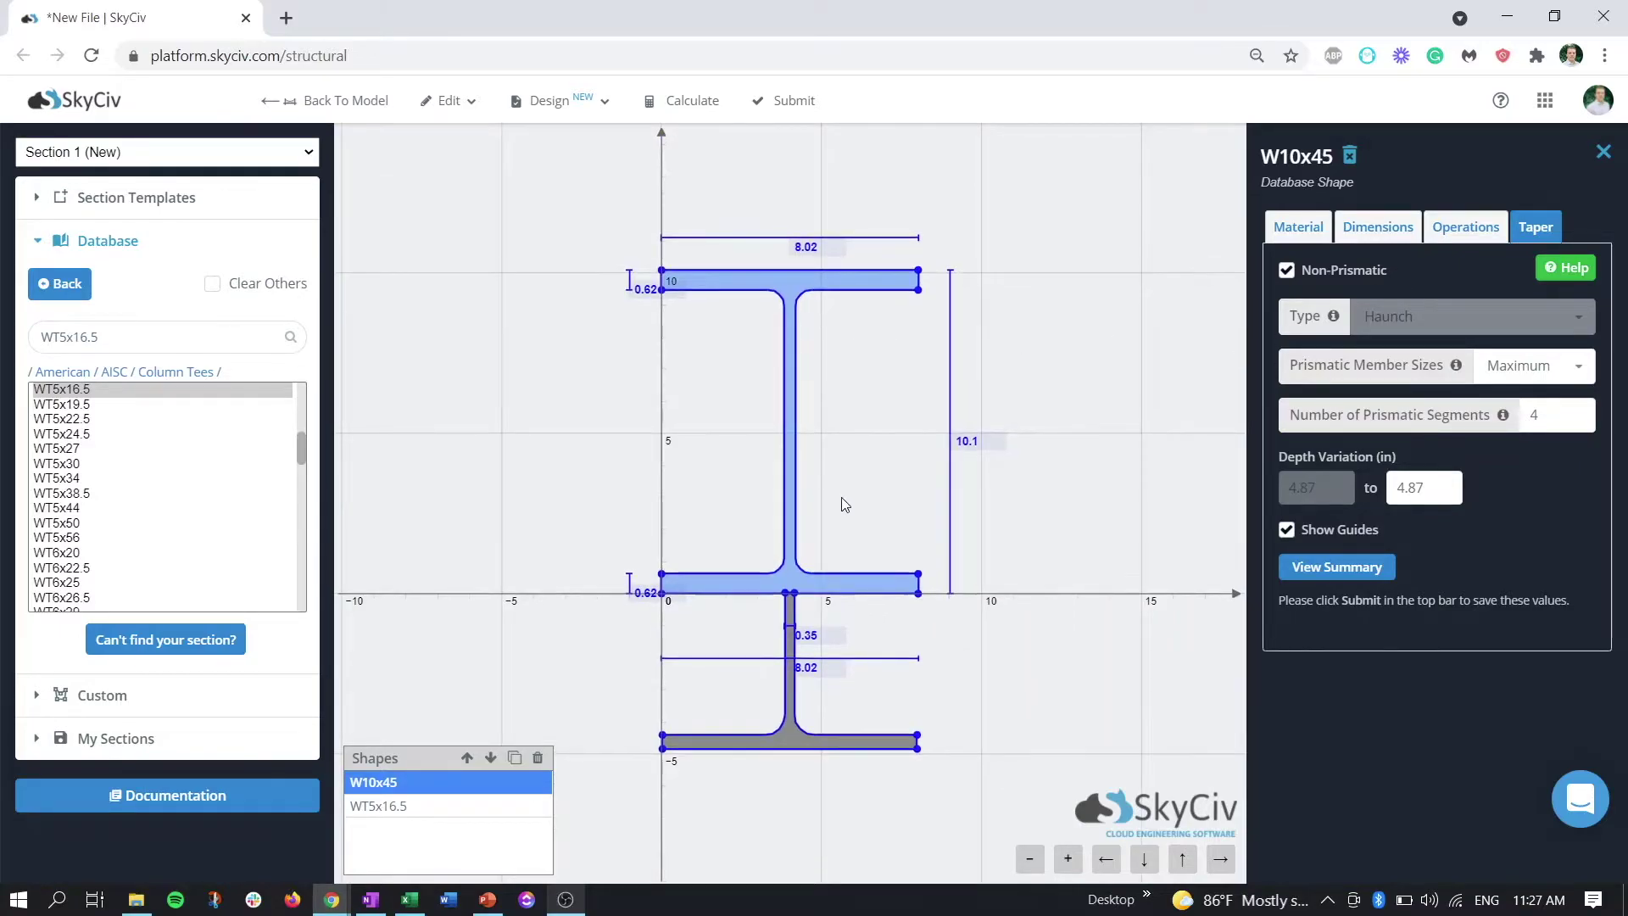
scroll(846, 504, up, 2)
scroll(850, 482, down, 1)
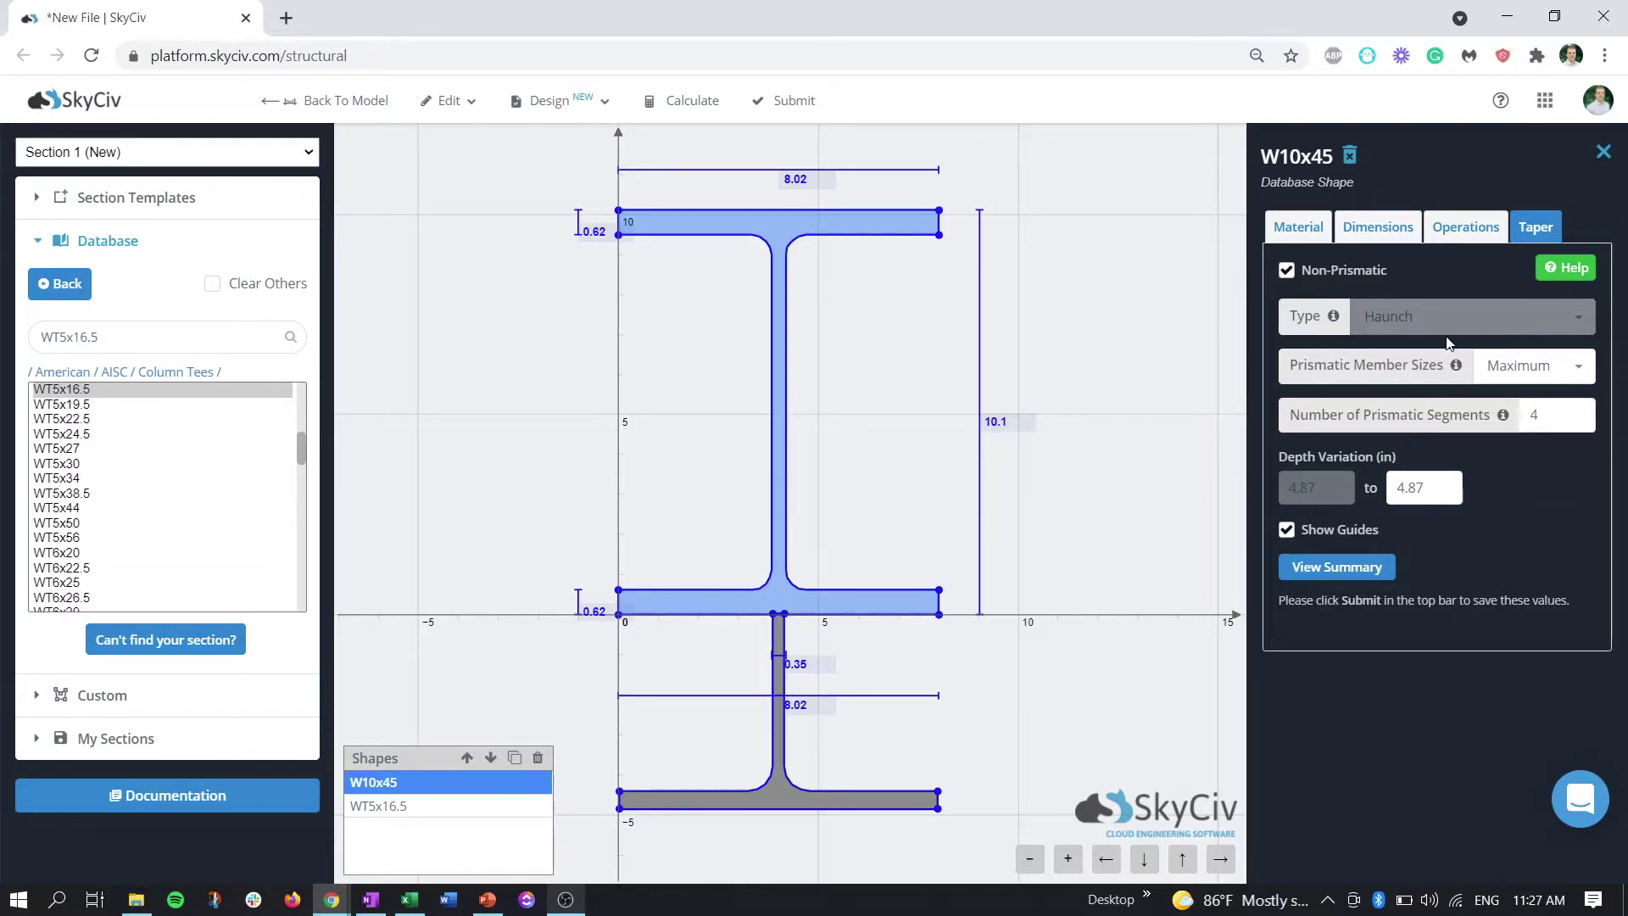
click(1564, 374)
click(1565, 374)
double_click(1437, 489)
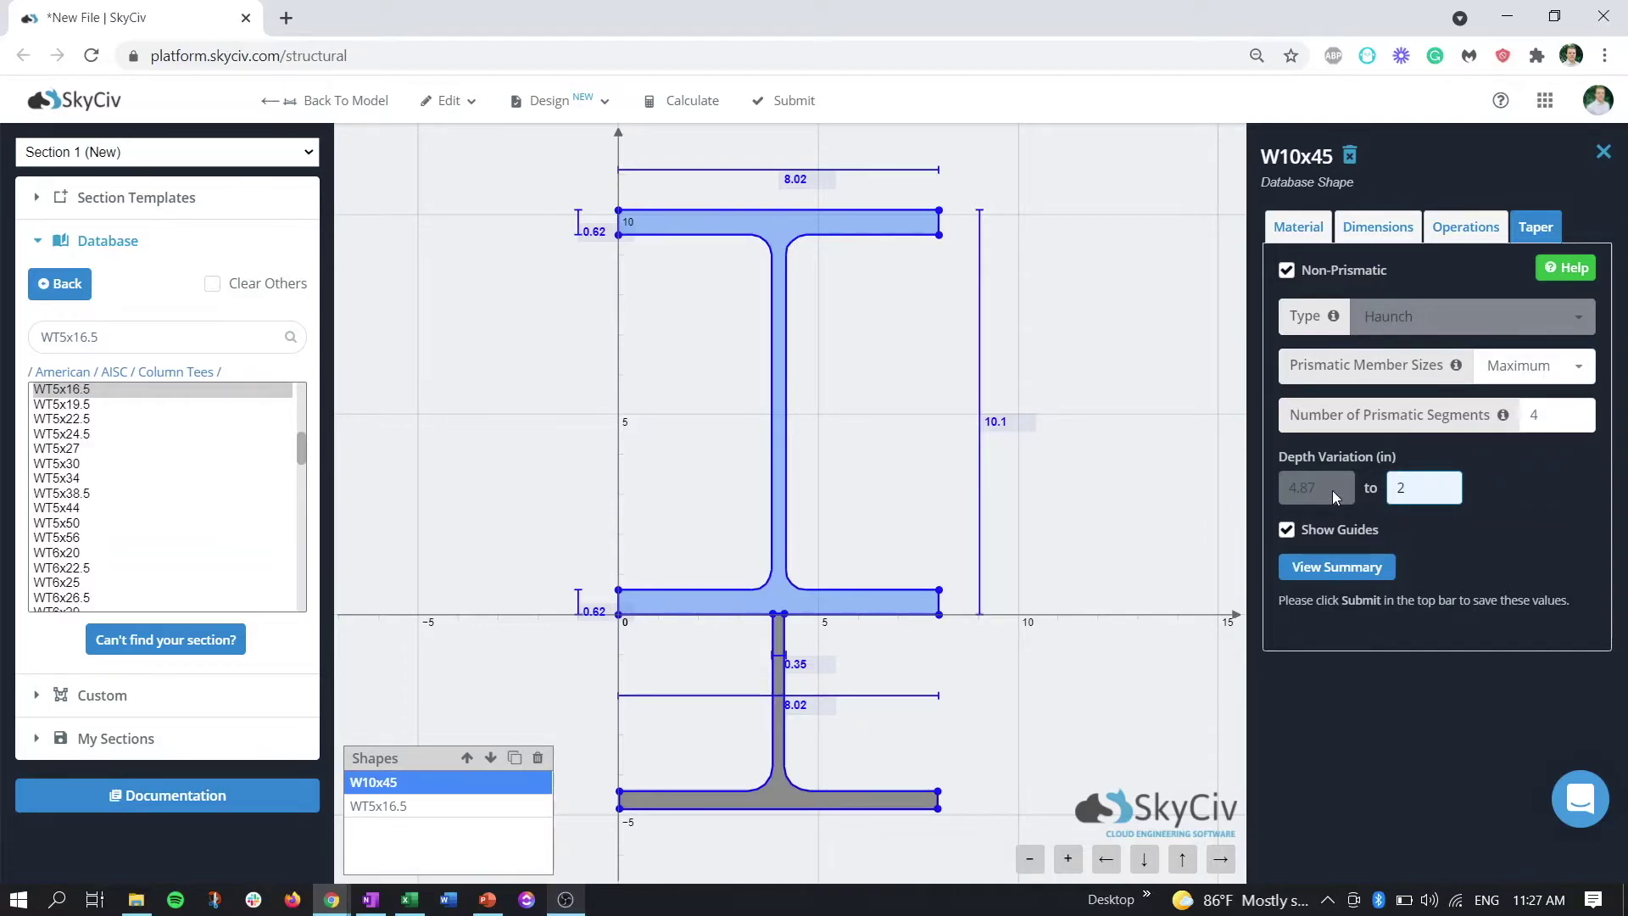
- Enter 2 as the end depth so the haunch tapers from 4.87 in to 2 in
text(2)
key(shift+Tab)
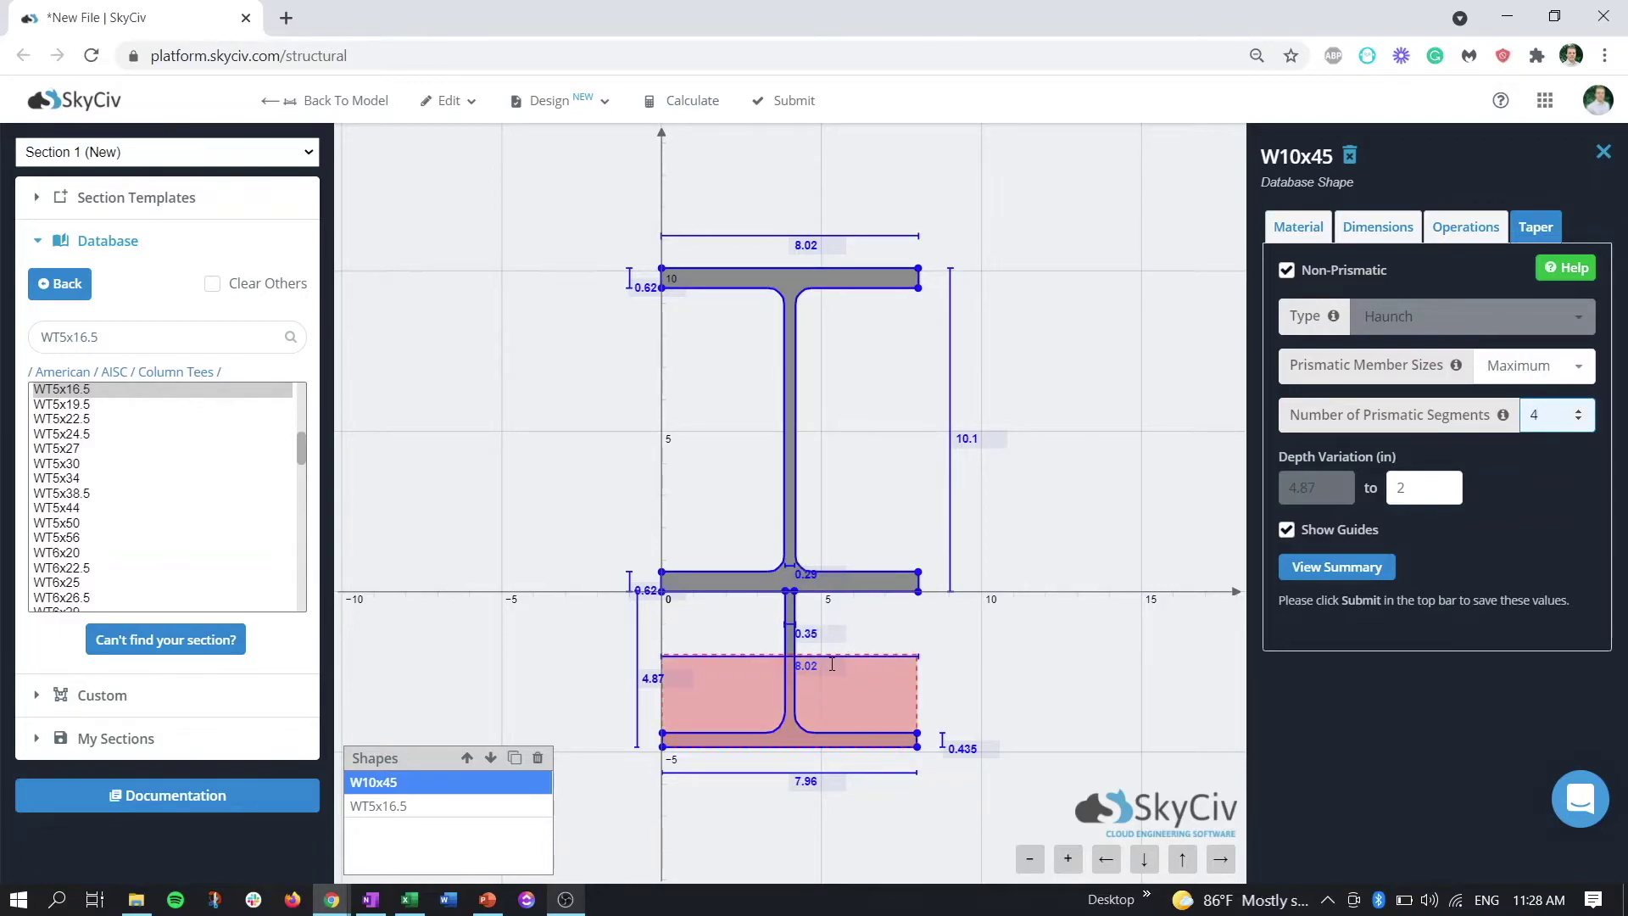
scroll(832, 665, up, 2)
scroll(814, 653, down, 1)
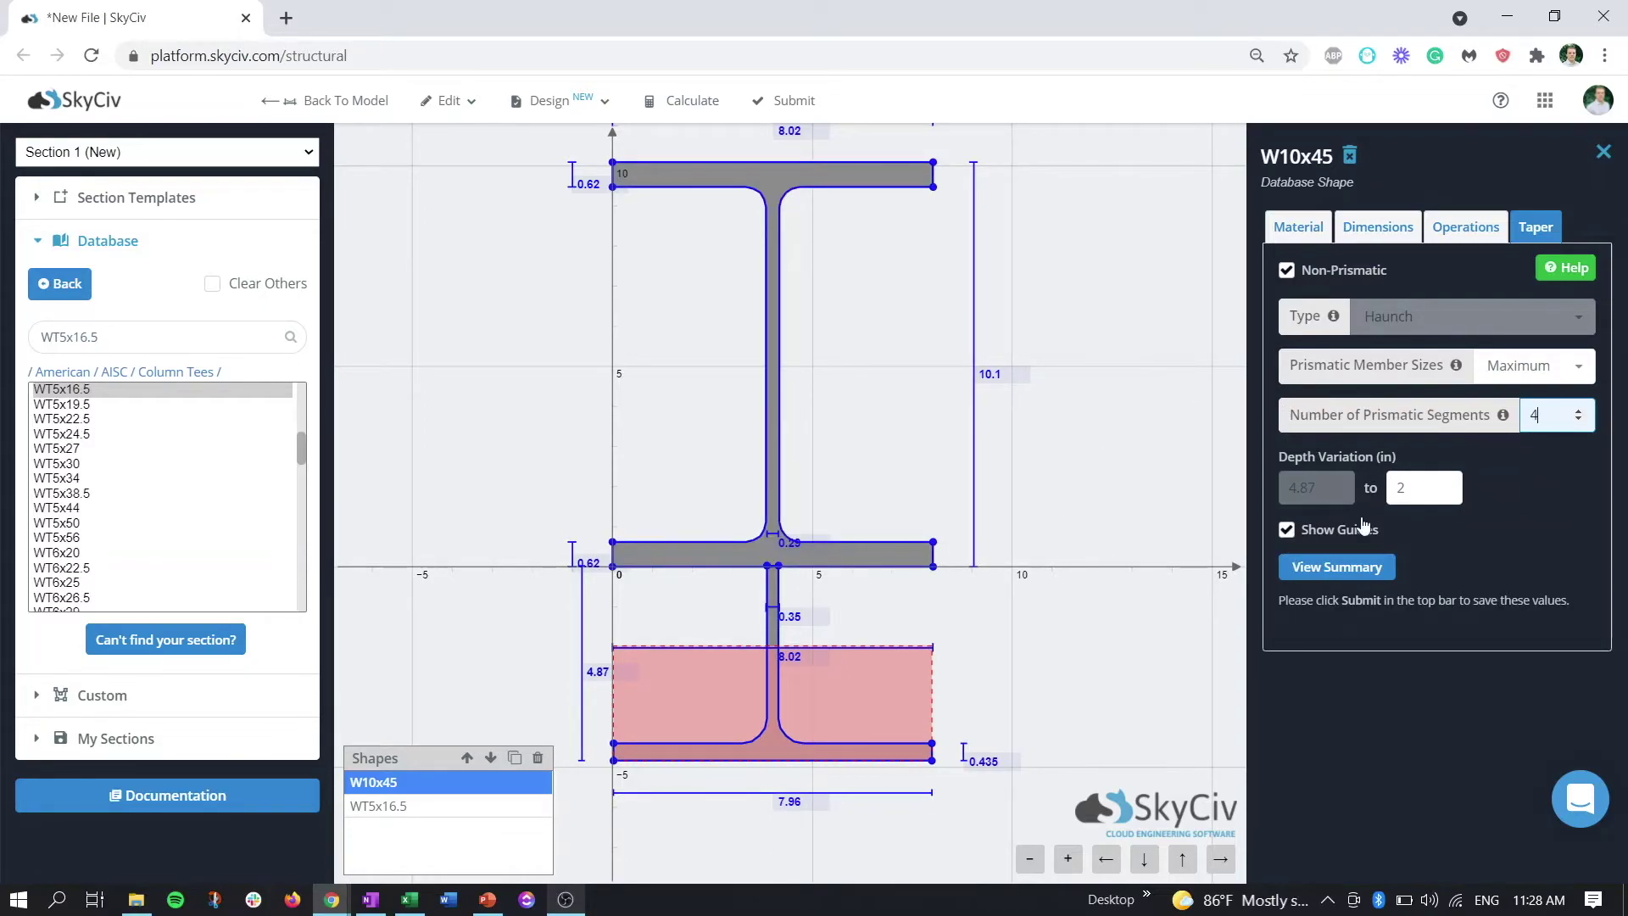
click(1326, 575)
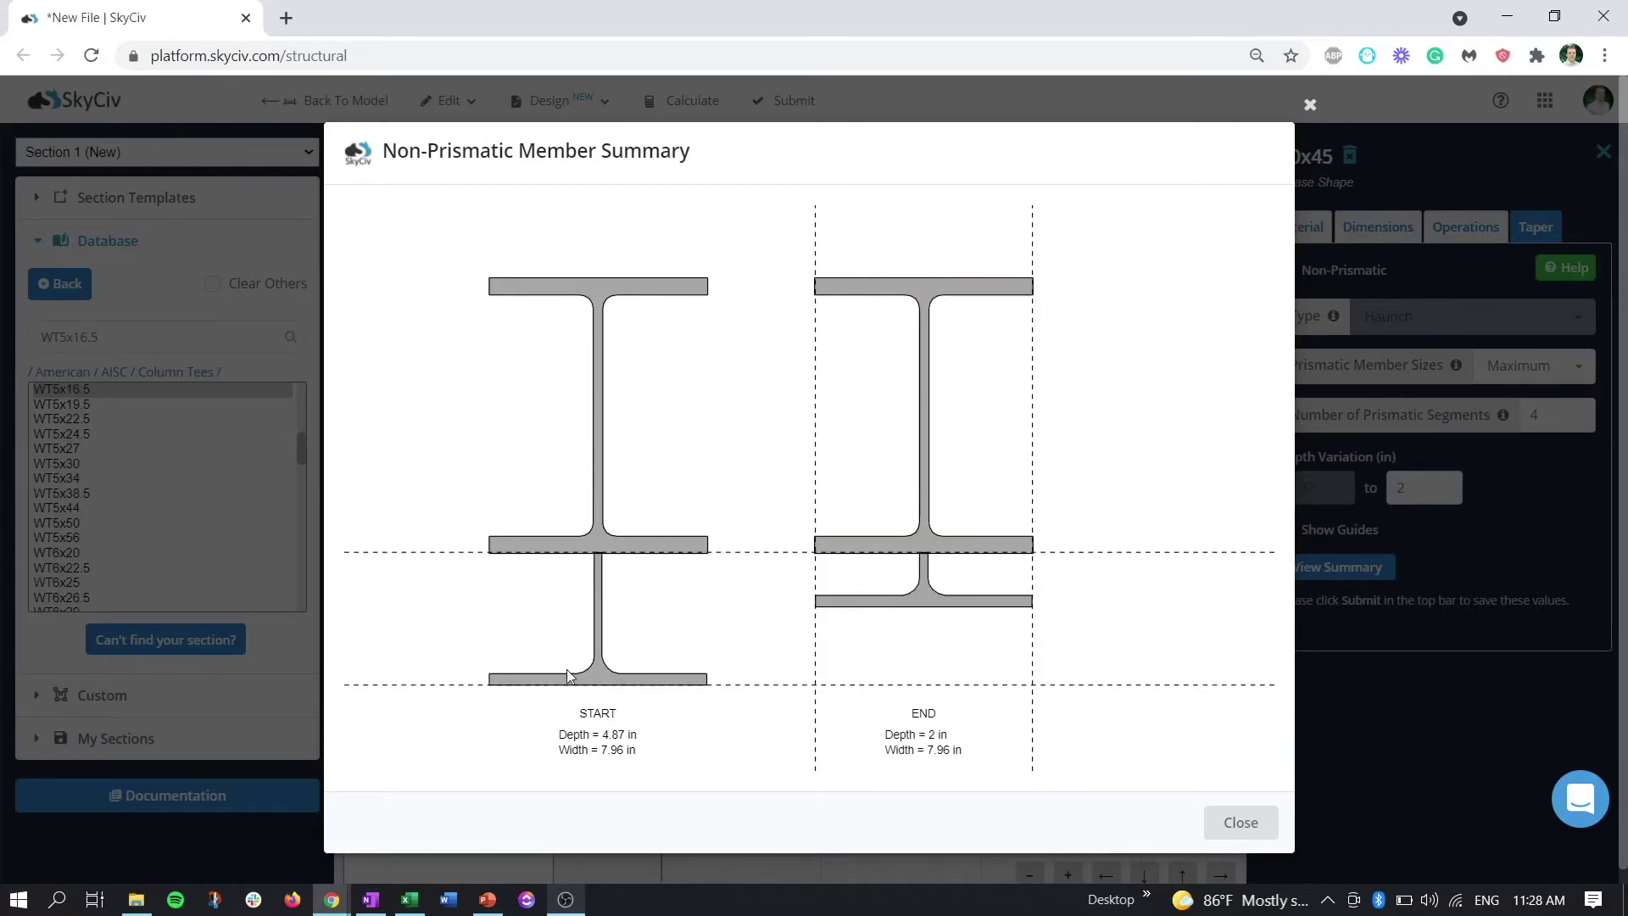
click(1262, 835)
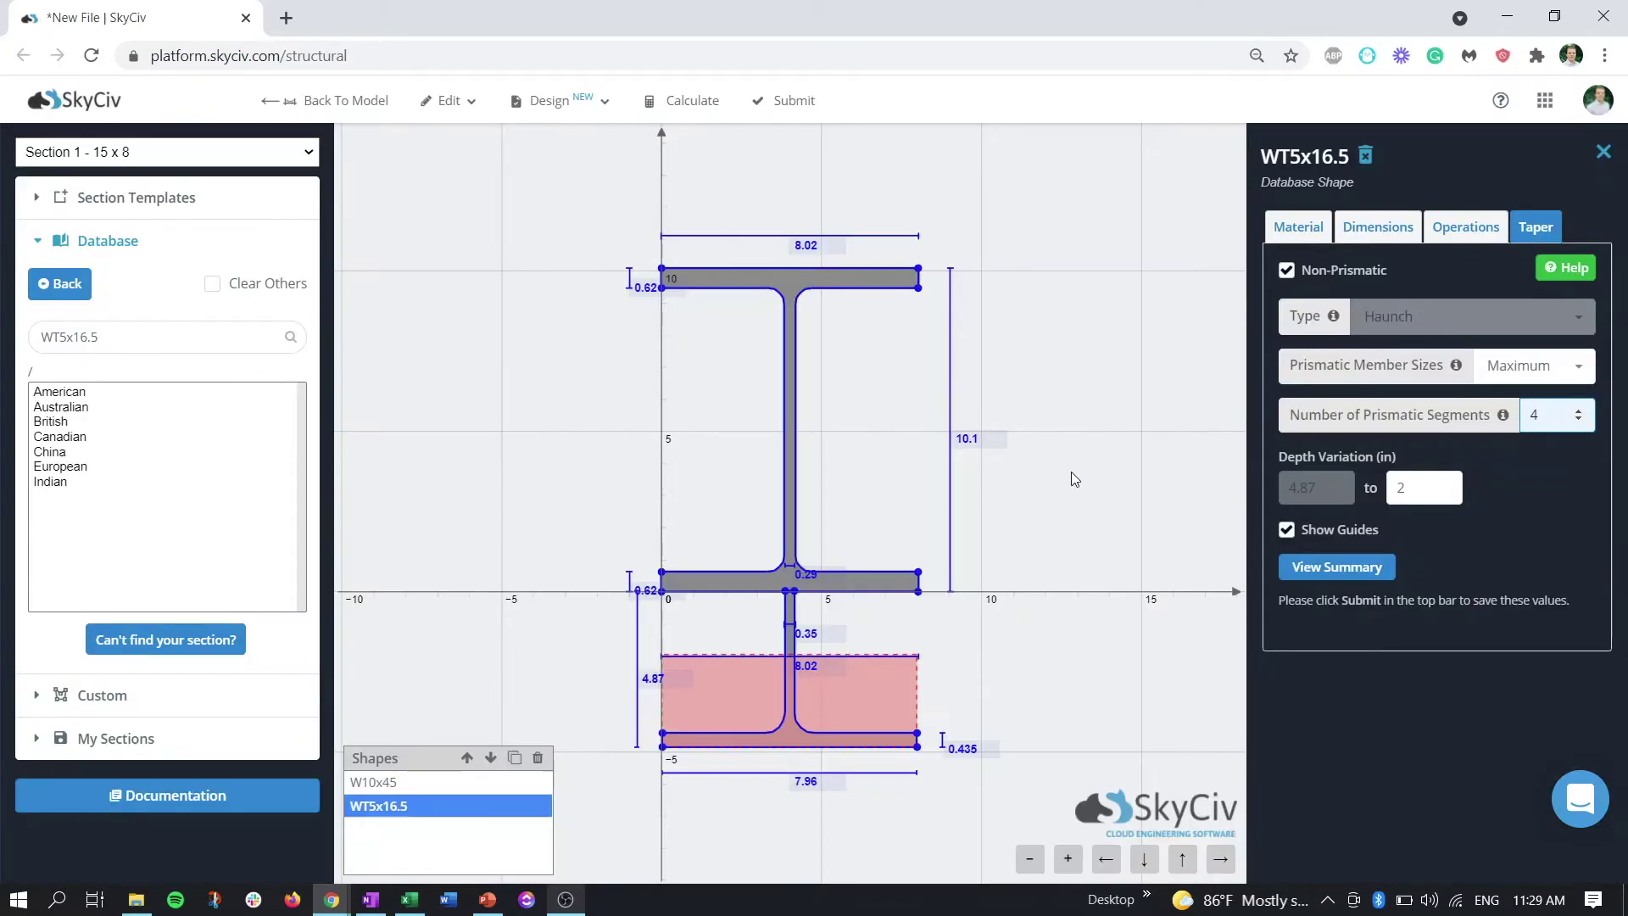
- Submit the haunched section to save it and return to the model
click(769, 125)
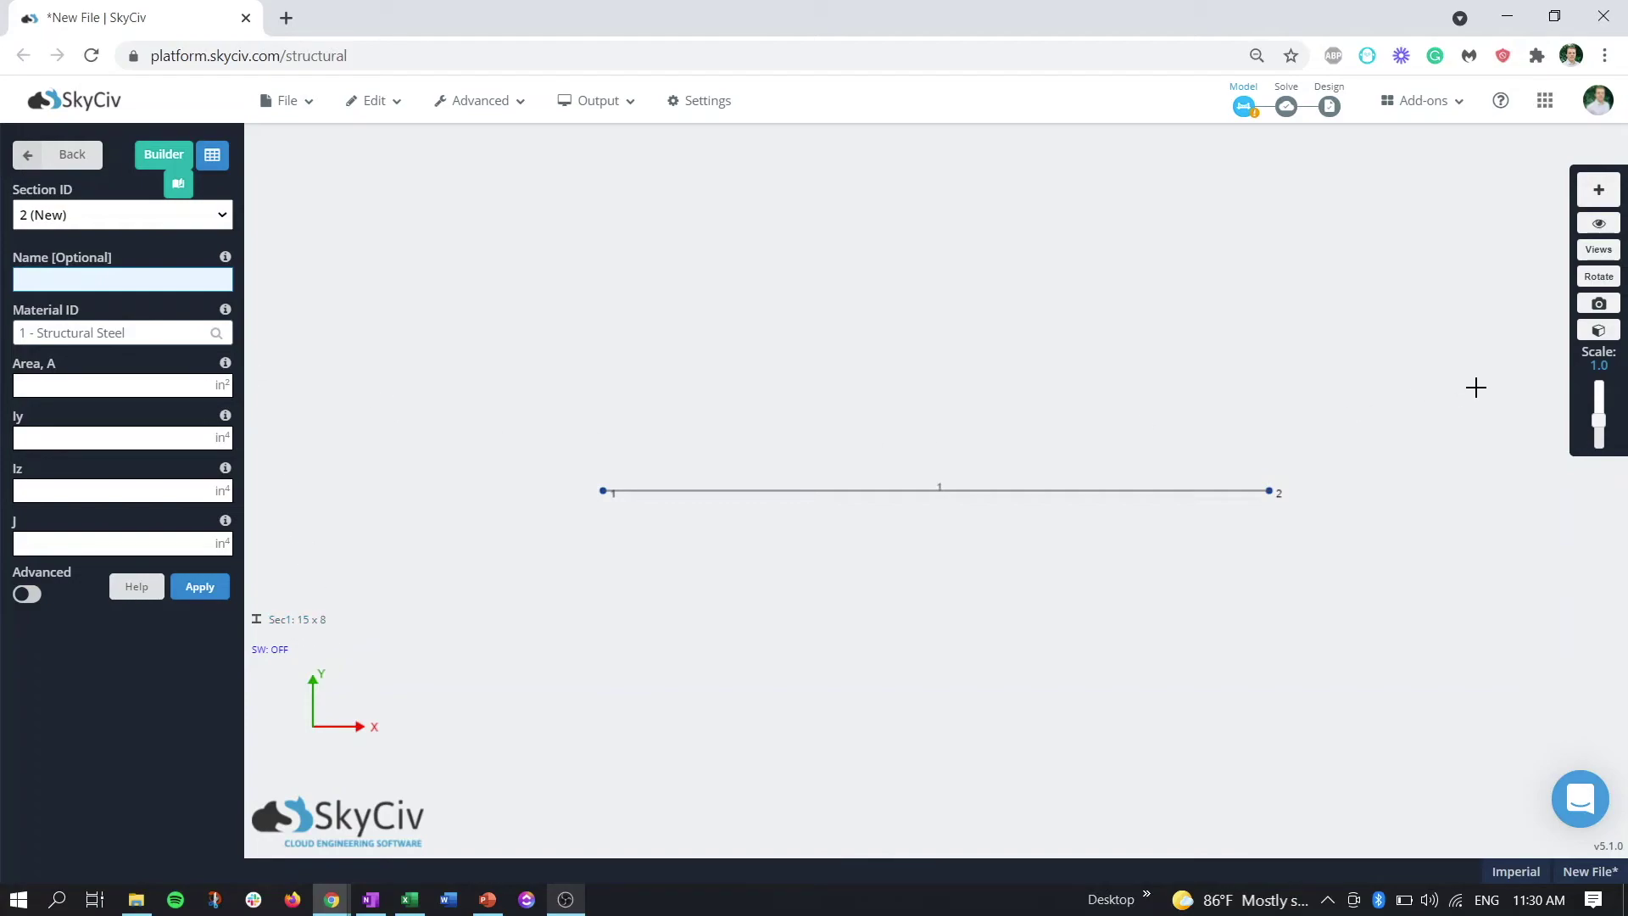
- Turn on 3D Members in Visibility Settings and view the beam in perspective
click(1598, 223)
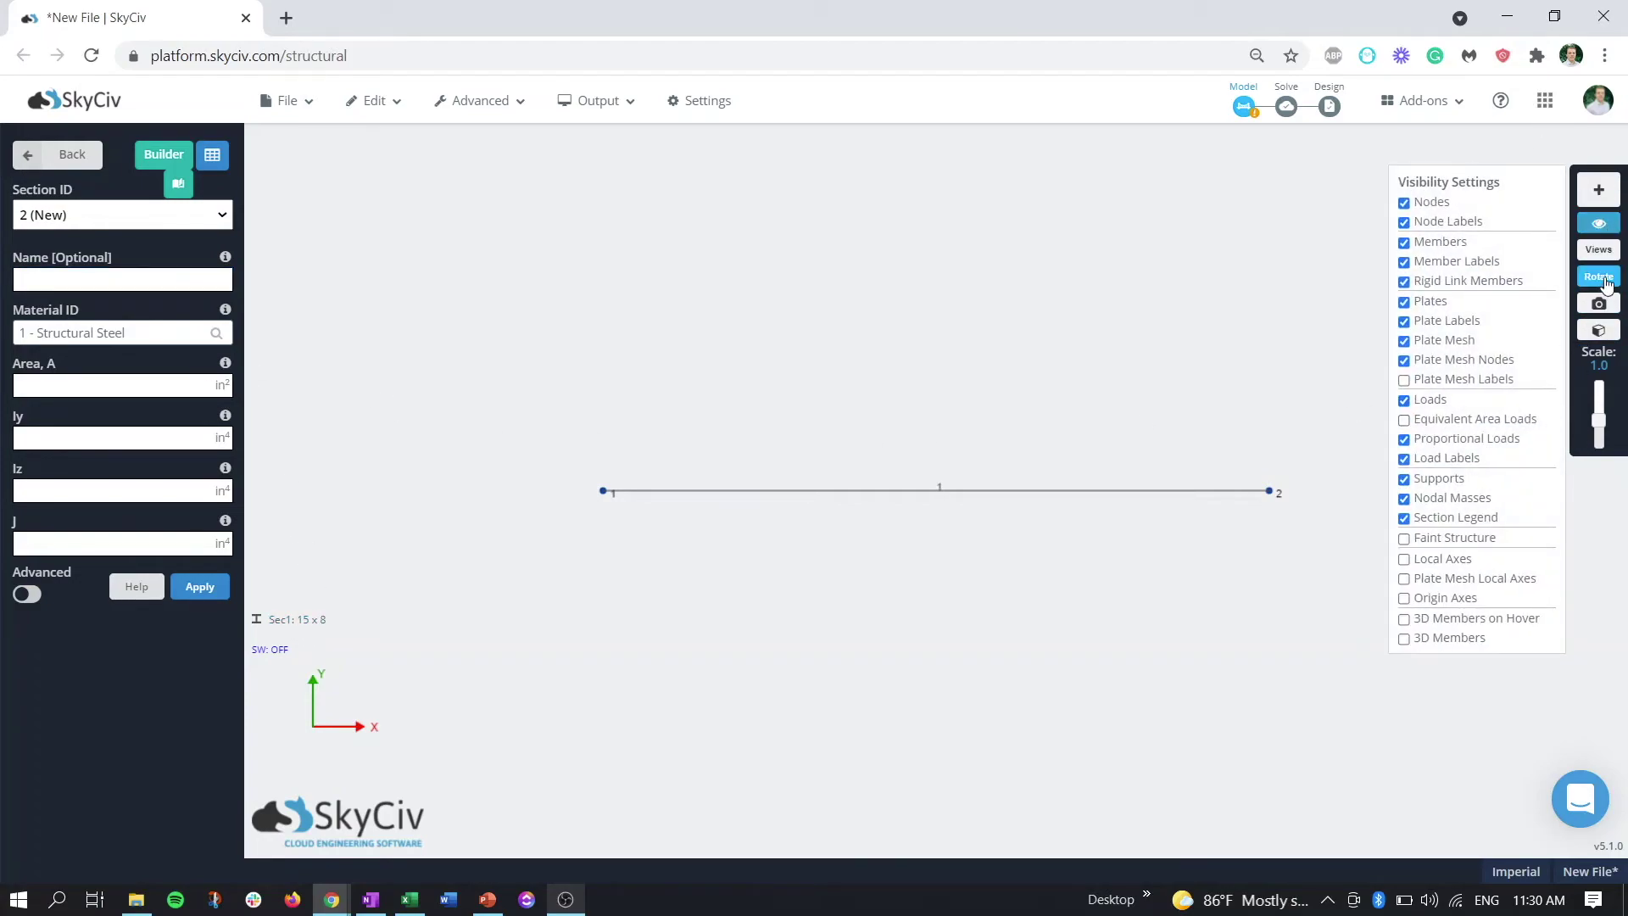
click(1459, 641)
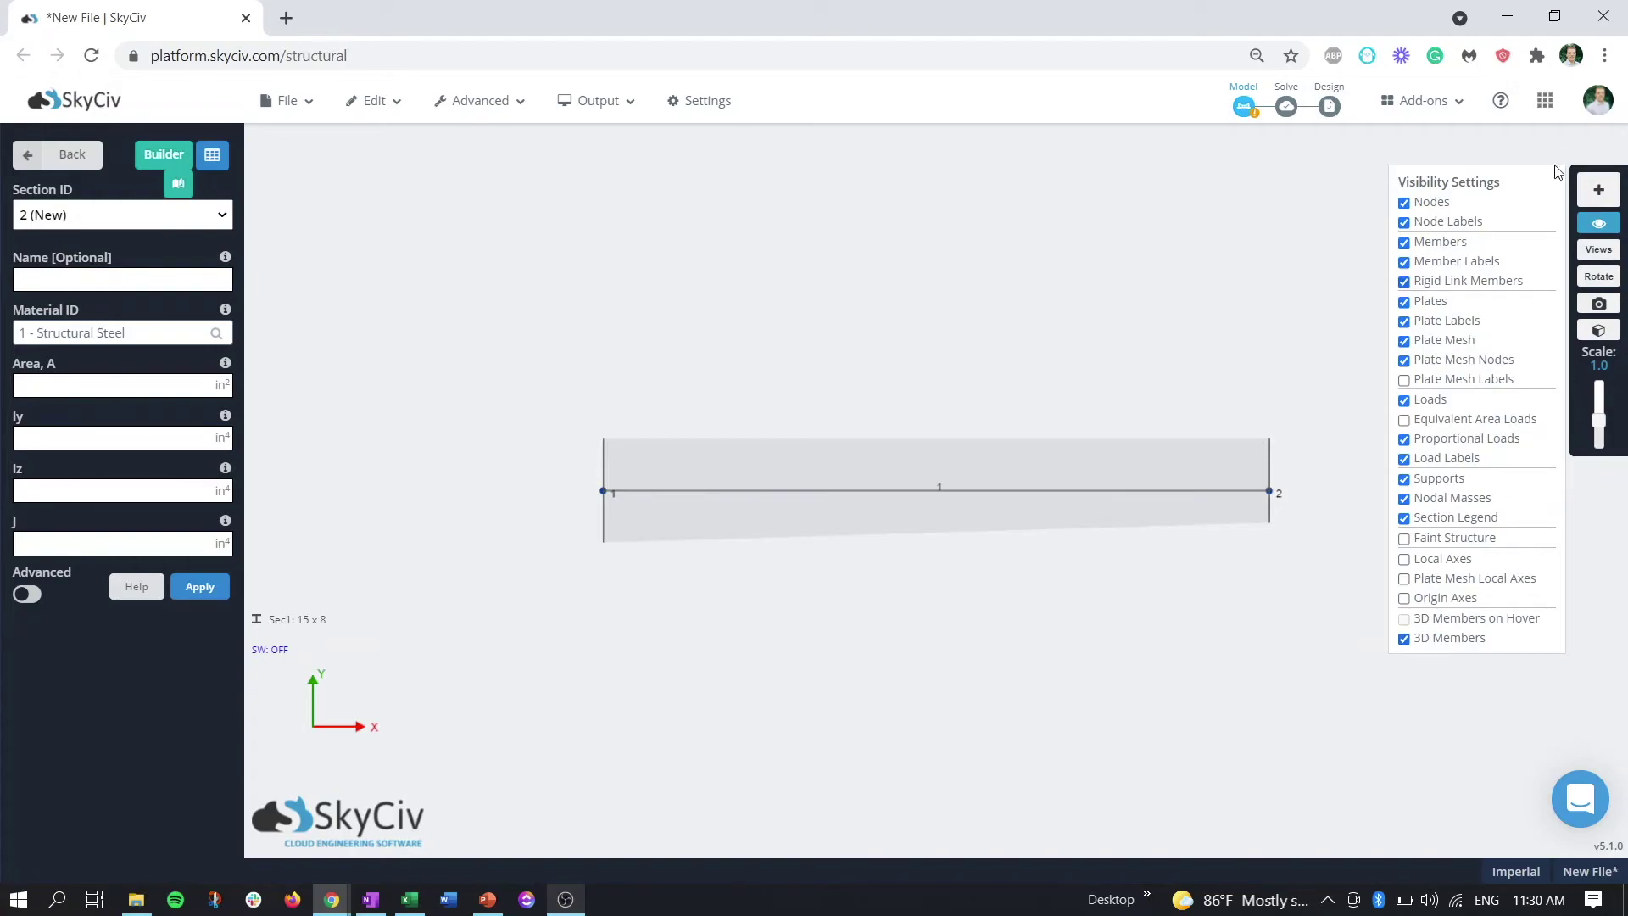
click(1599, 223)
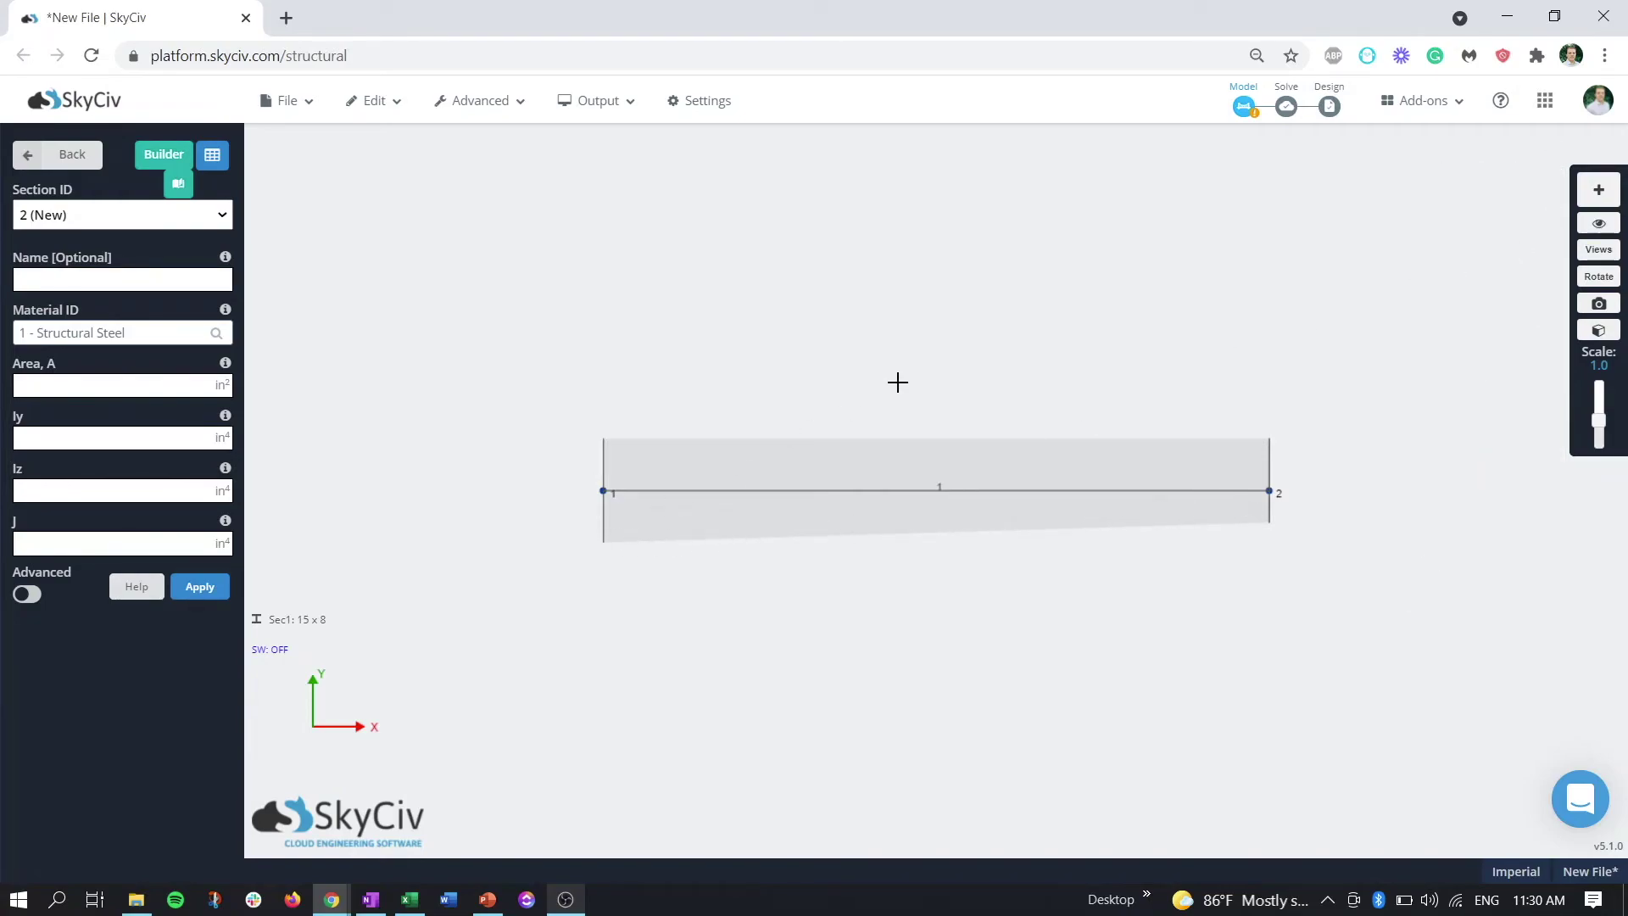
right_drag(897, 382, 809, 409)
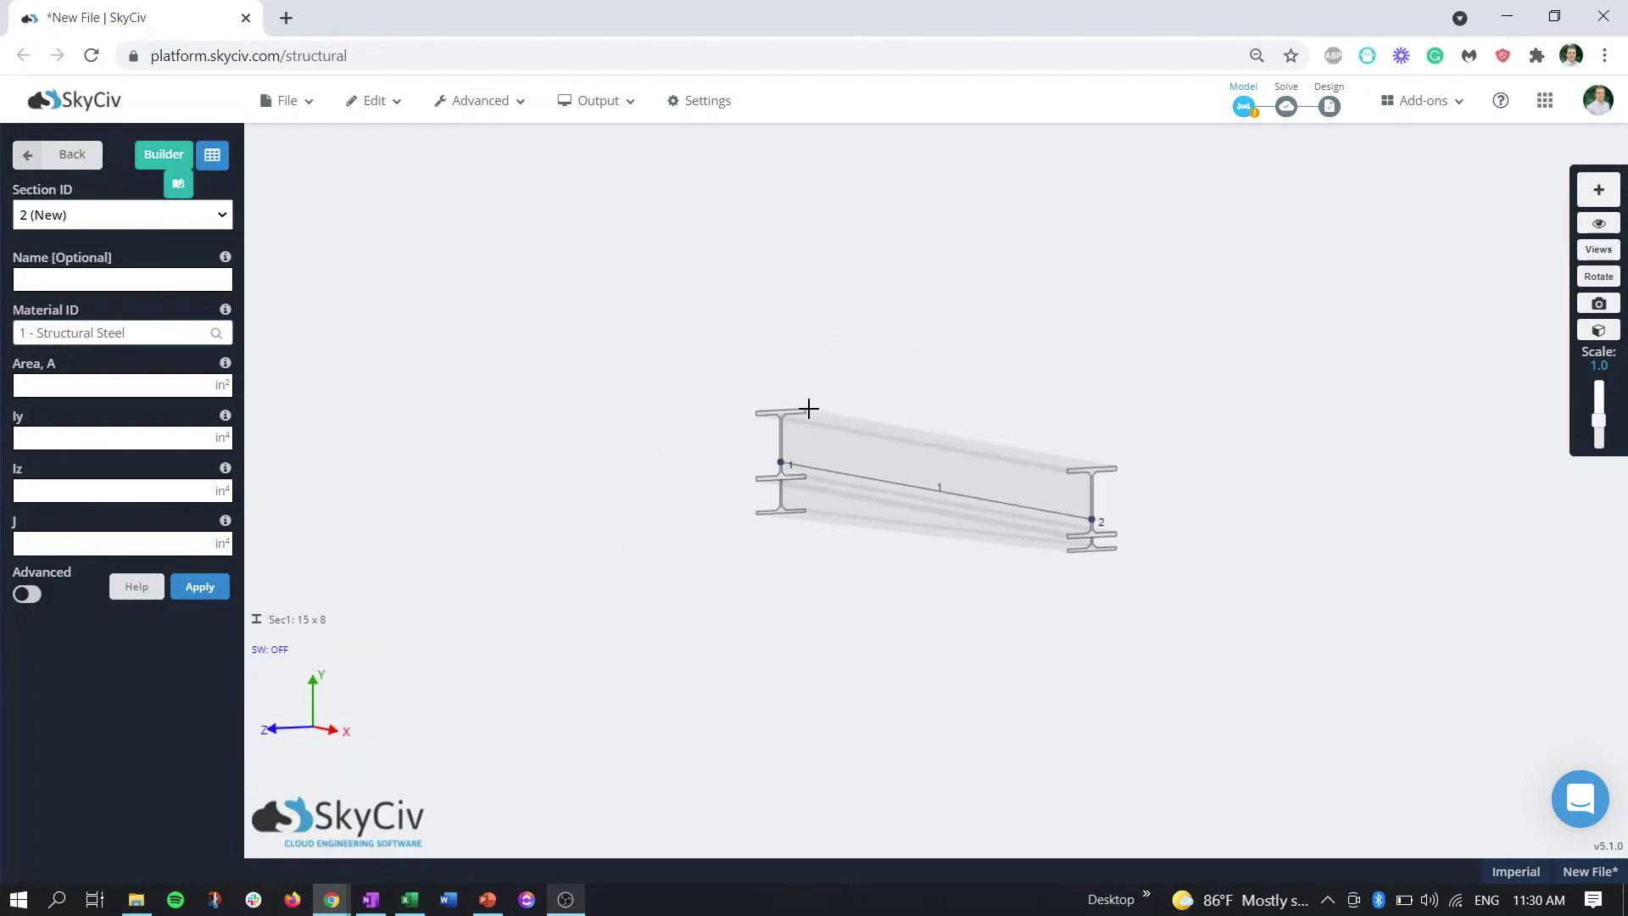
scroll(809, 409, up, 3)
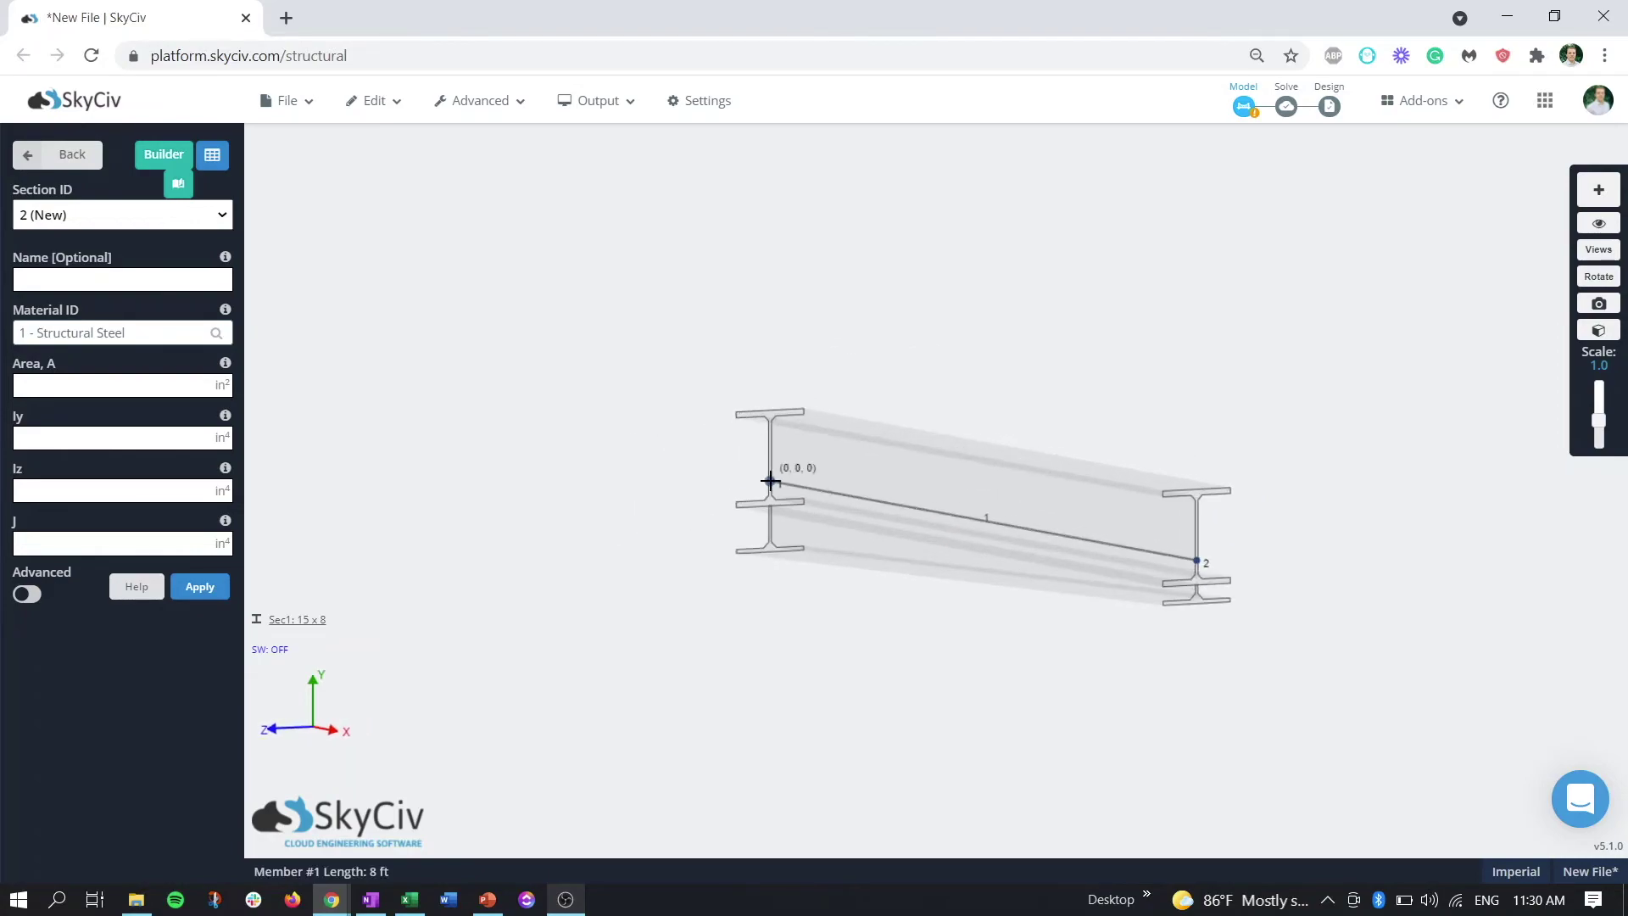
- Select nodes 1 and 2 and orbit the beam so node 2 sits upper right
click(770, 481)
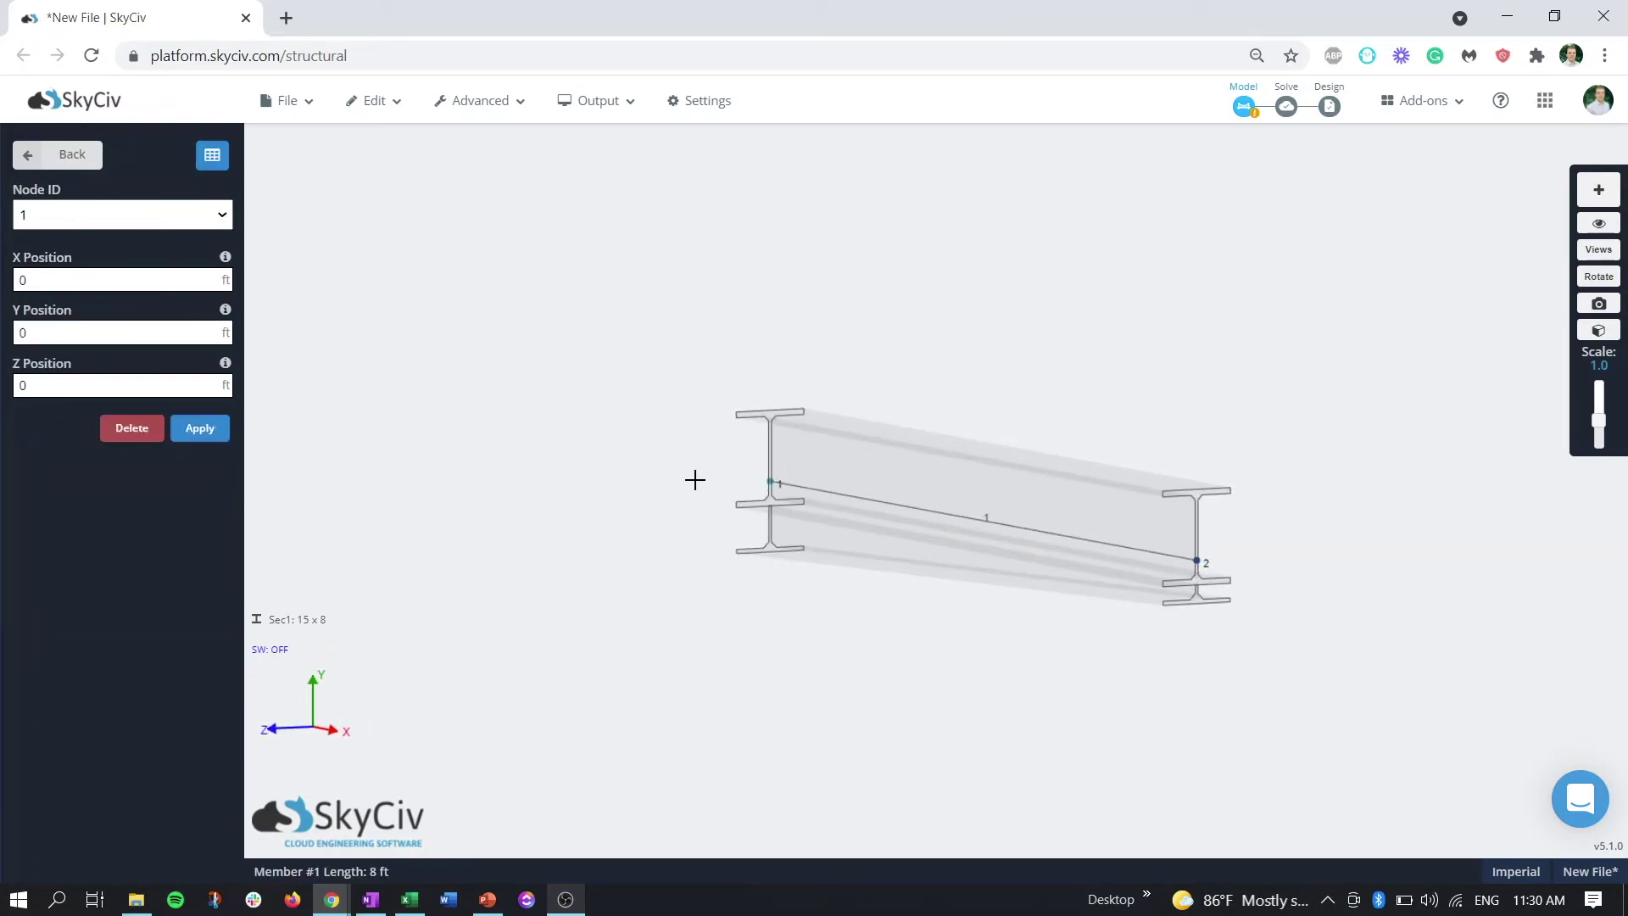
click(1197, 559)
right_drag(1032, 341, 984, 348)
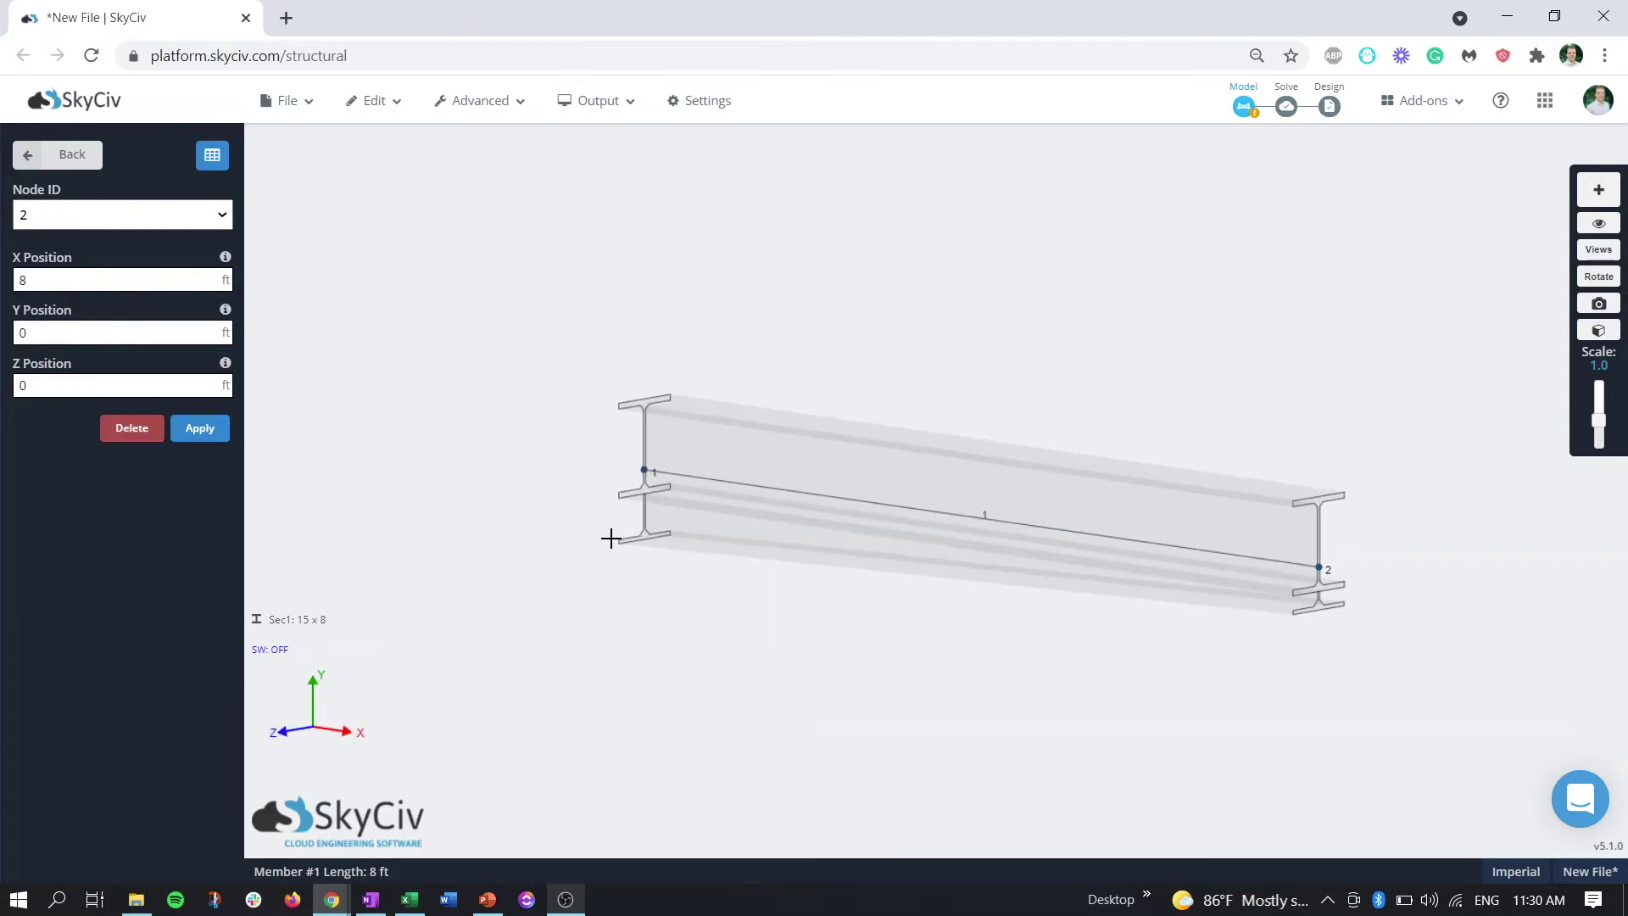
right_drag(552, 577, 764, 583)
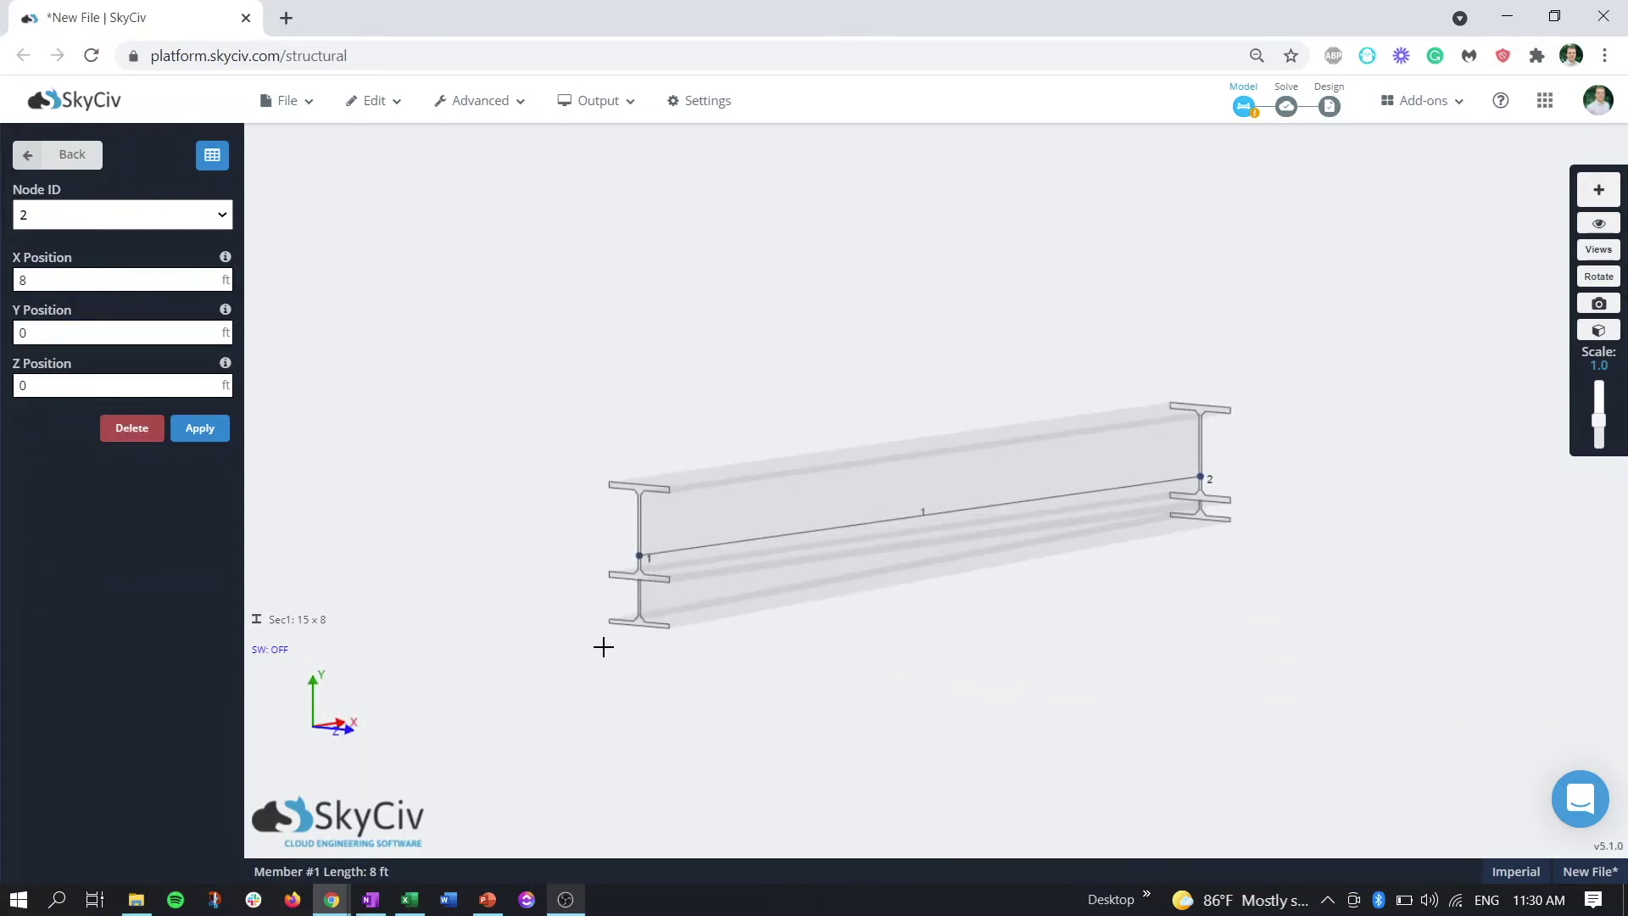
right_drag(764, 691, 599, 574)
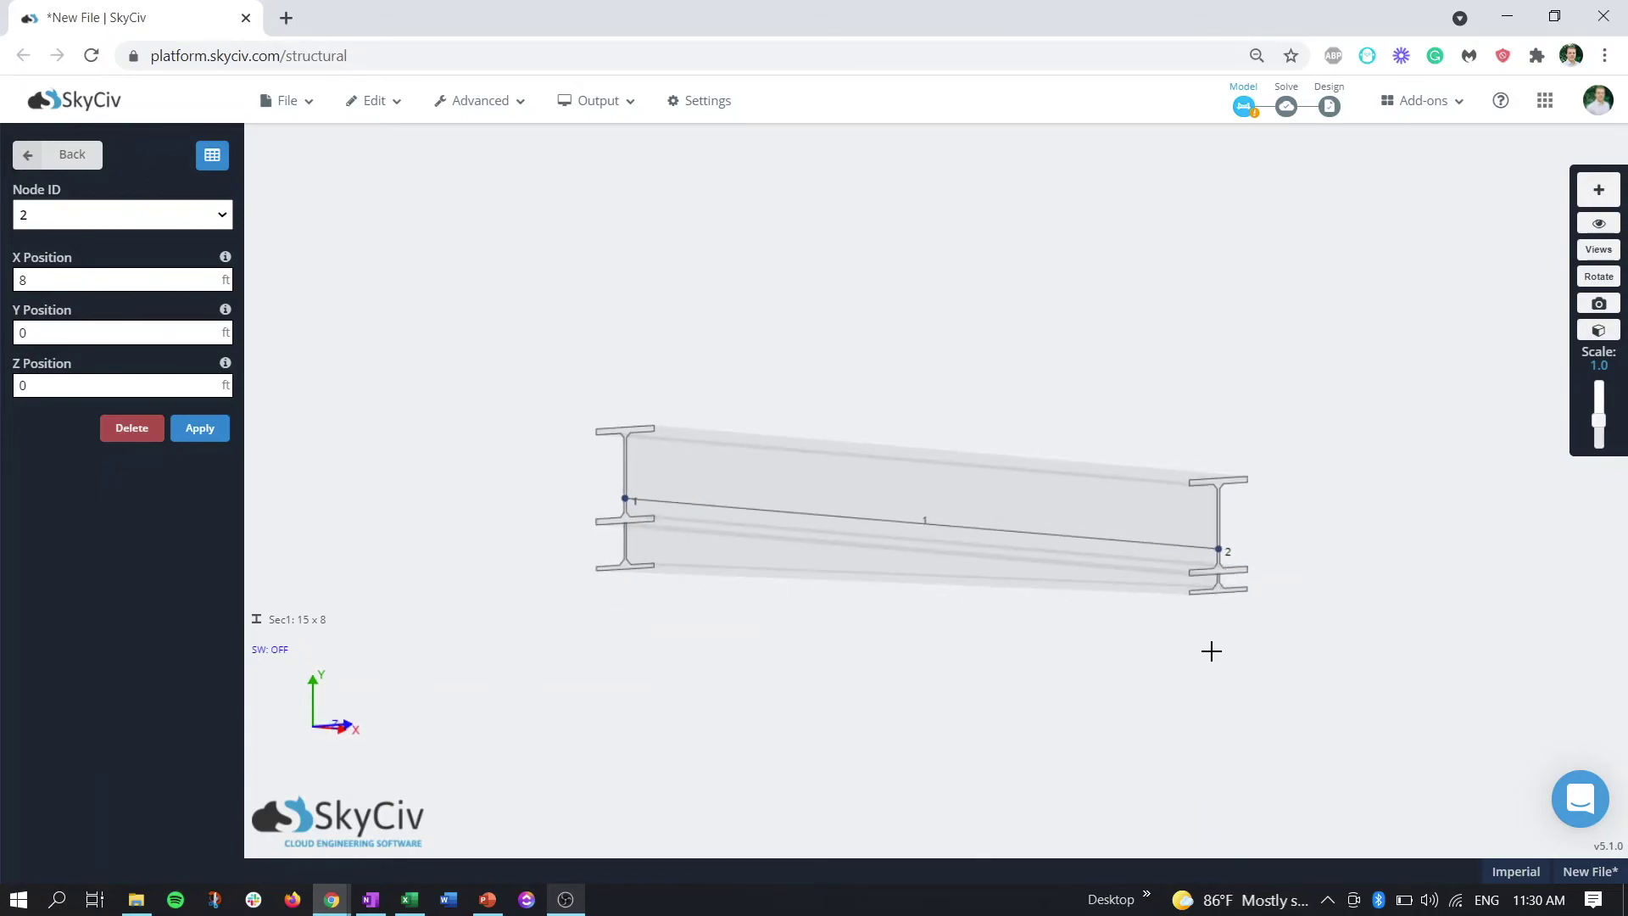
right_drag(1210, 650, 1167, 669)
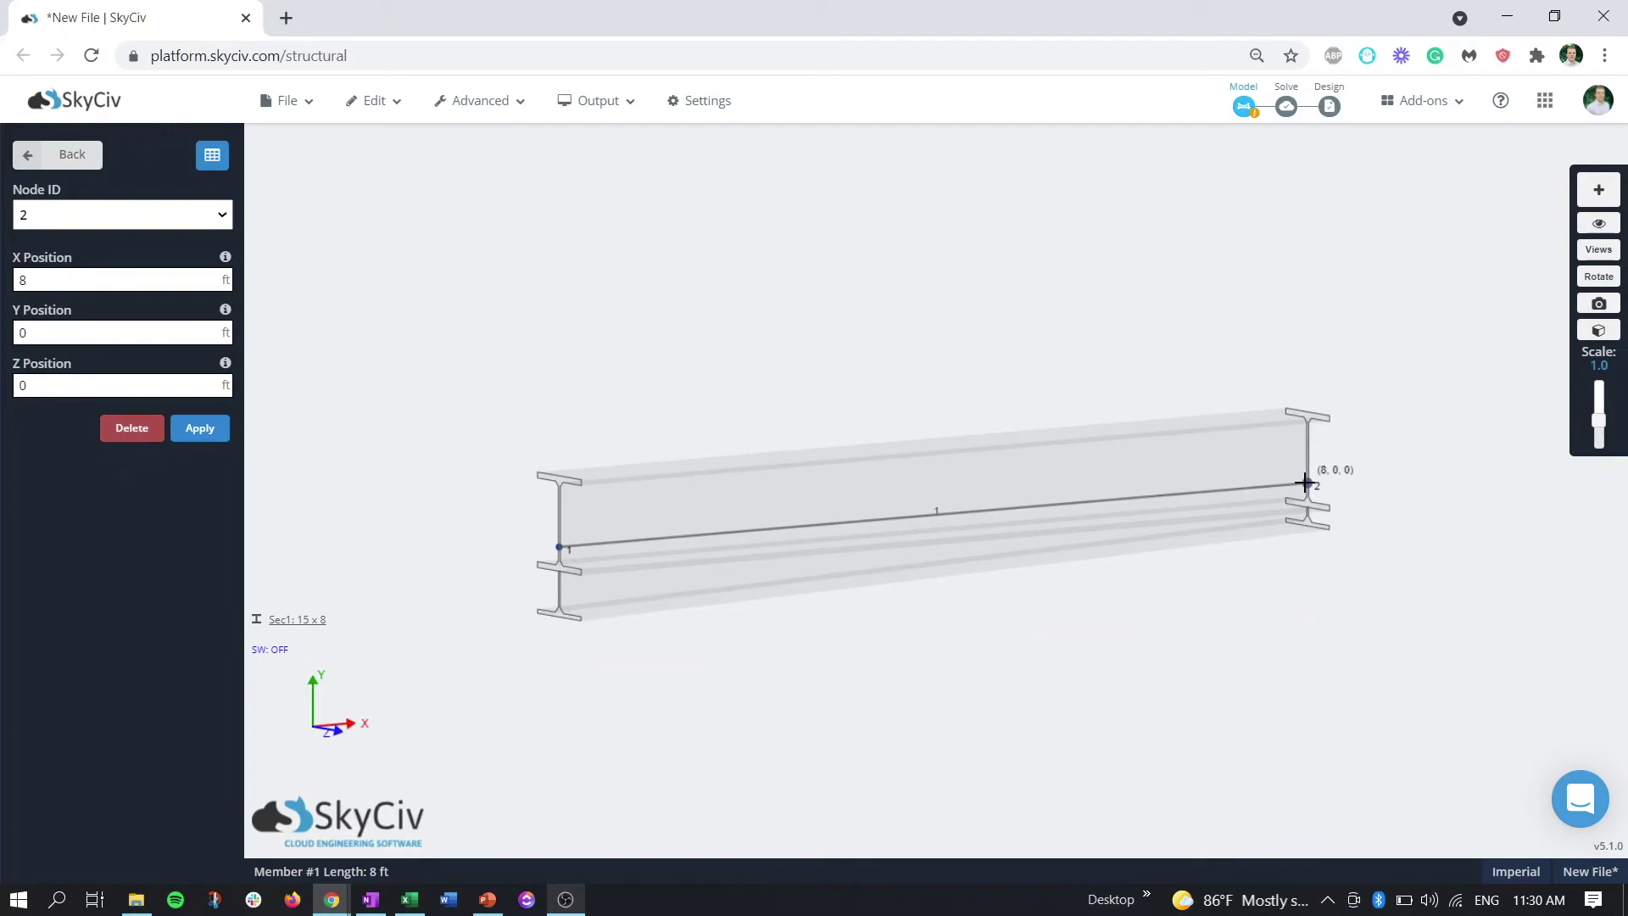